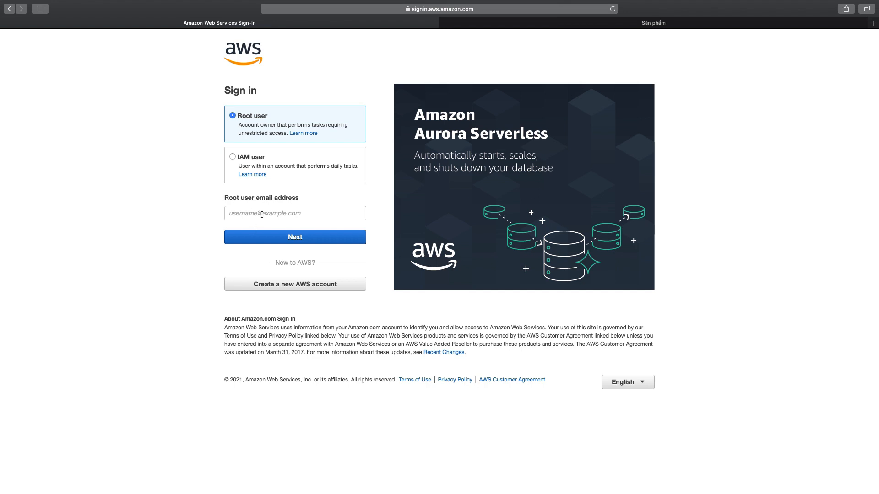
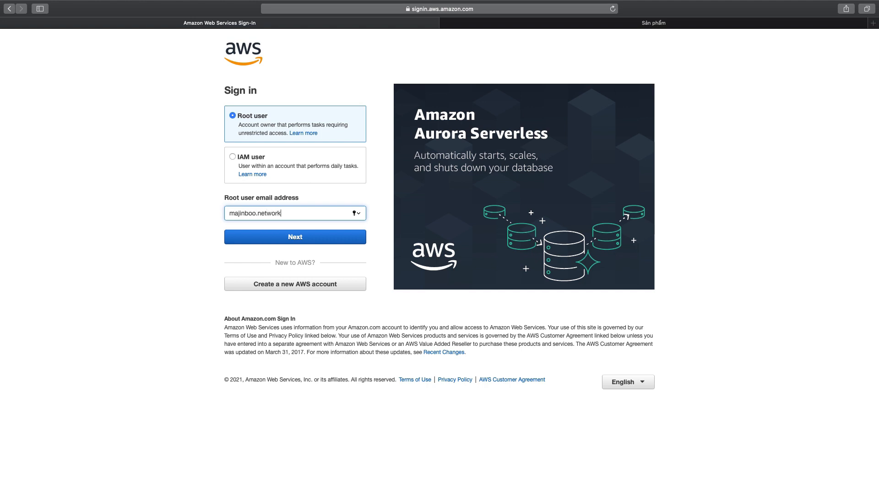
Sign in as the root user with the account's email address and password, and decline saving the password.
key(Return)
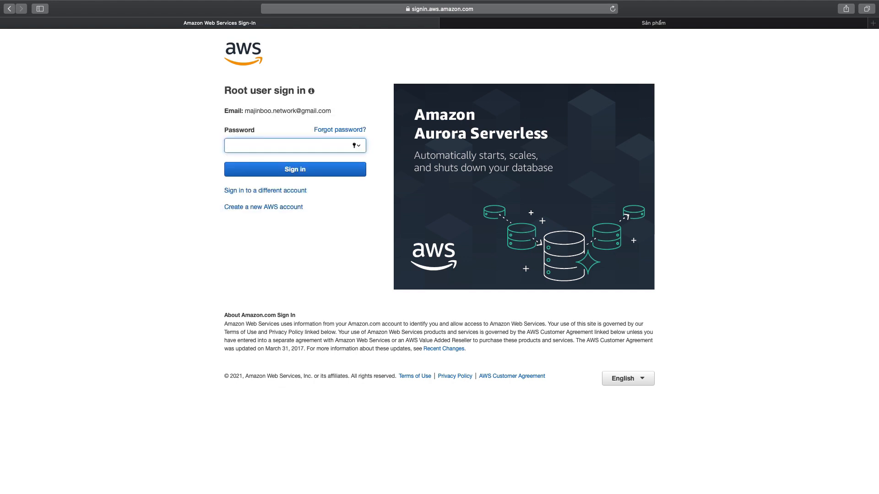
key(Return)
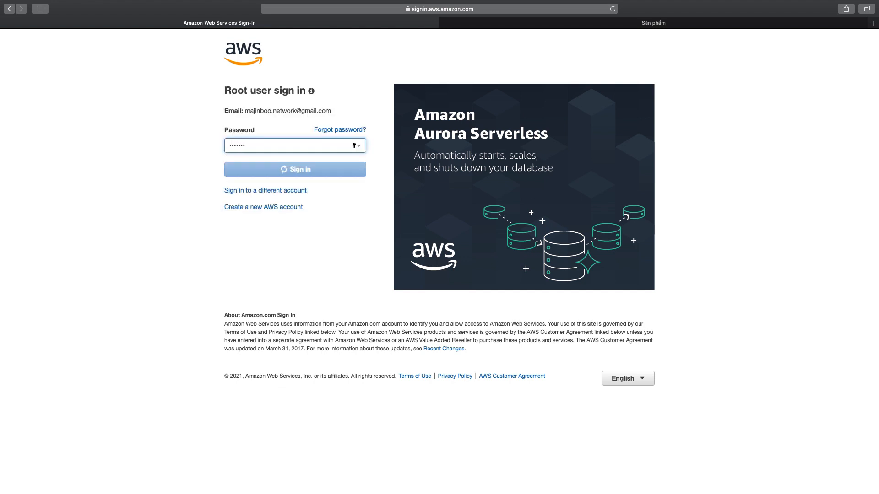
text(a)
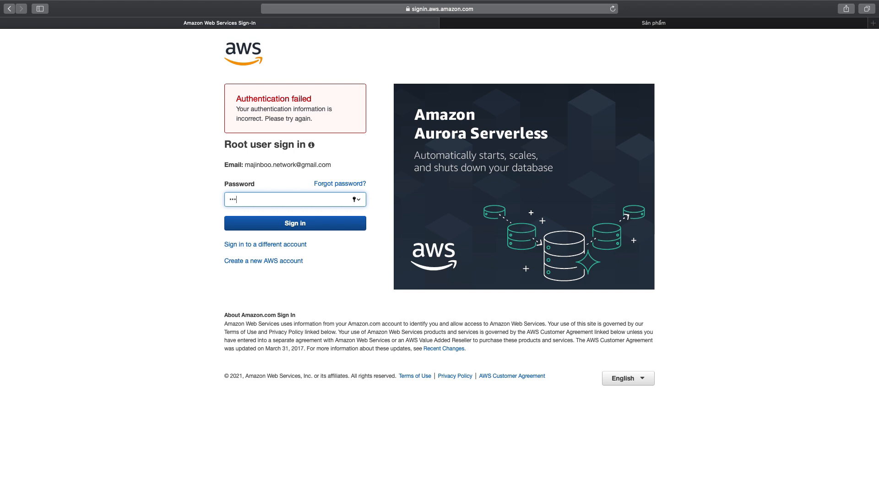
key(Return)
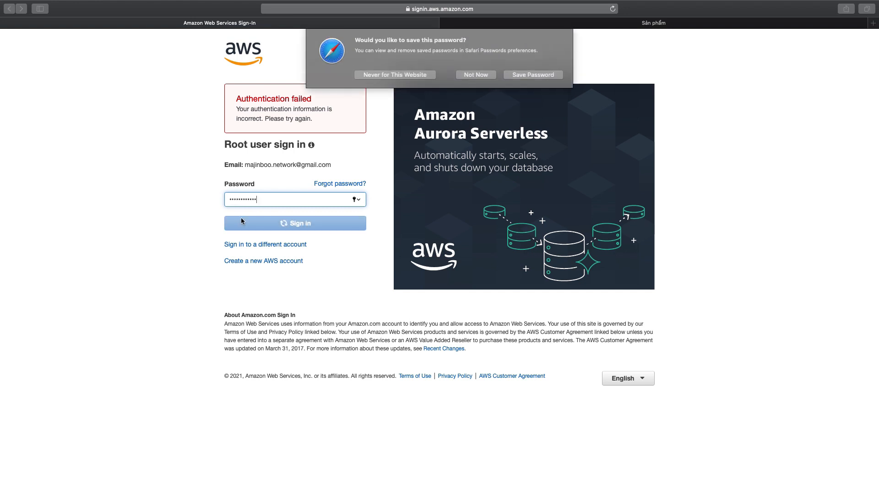
click(479, 75)
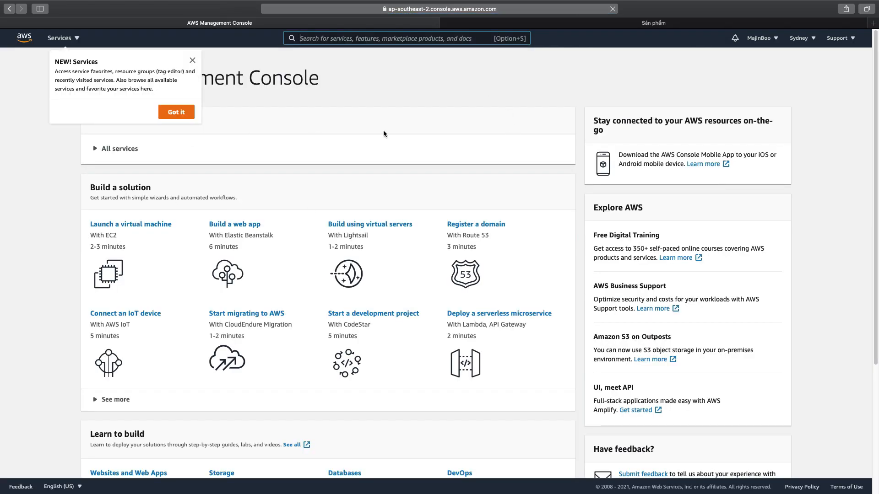
Open the EC2 dashboard from the full list of AWS services and dismiss the introductory tips.
click(176, 113)
click(410, 119)
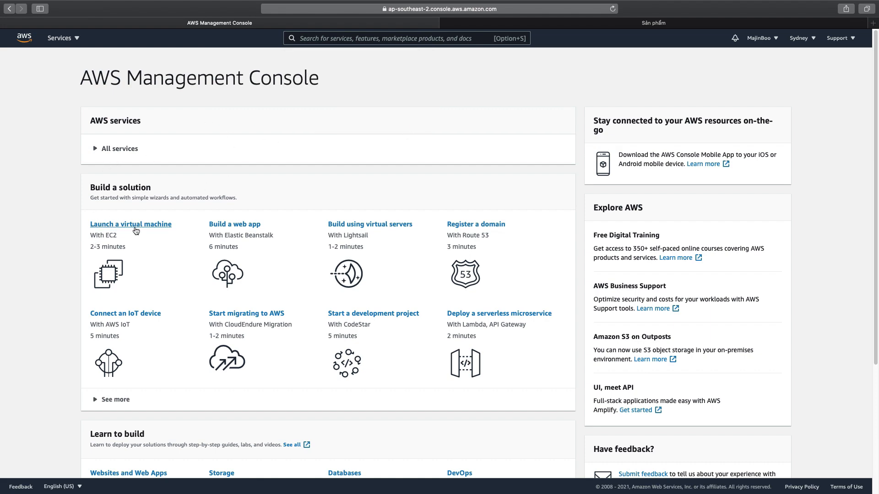
click(96, 150)
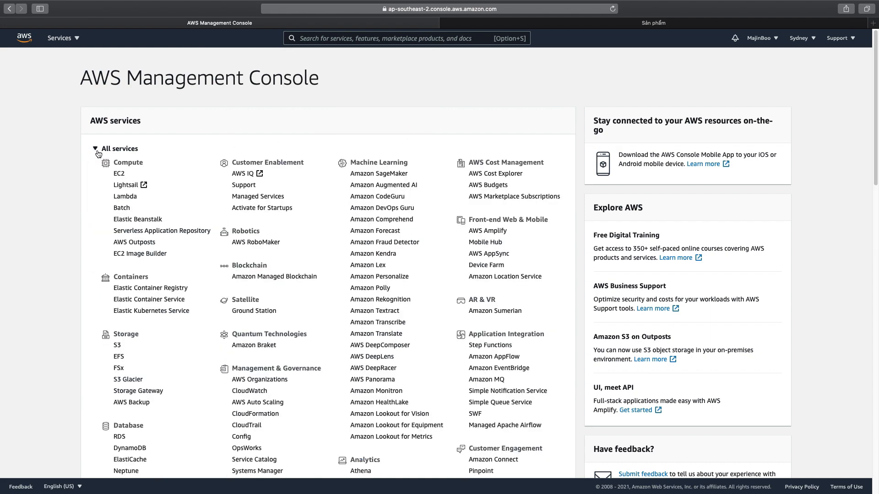
click(119, 174)
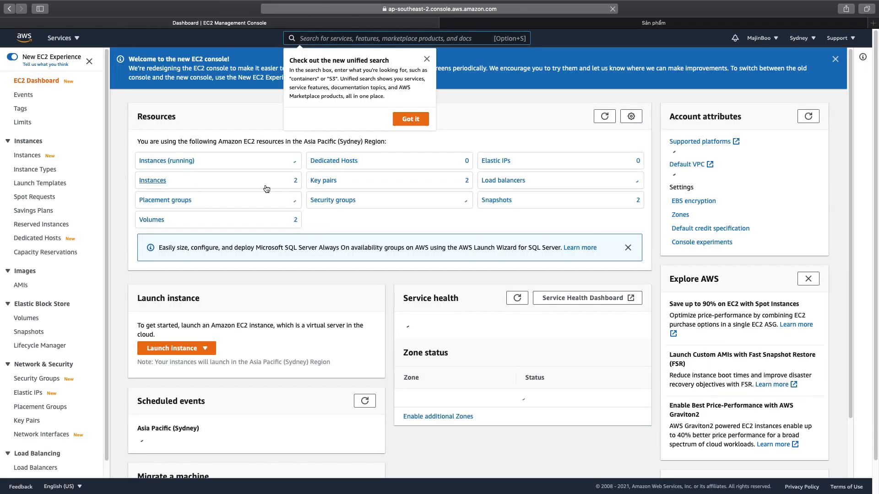
click(419, 118)
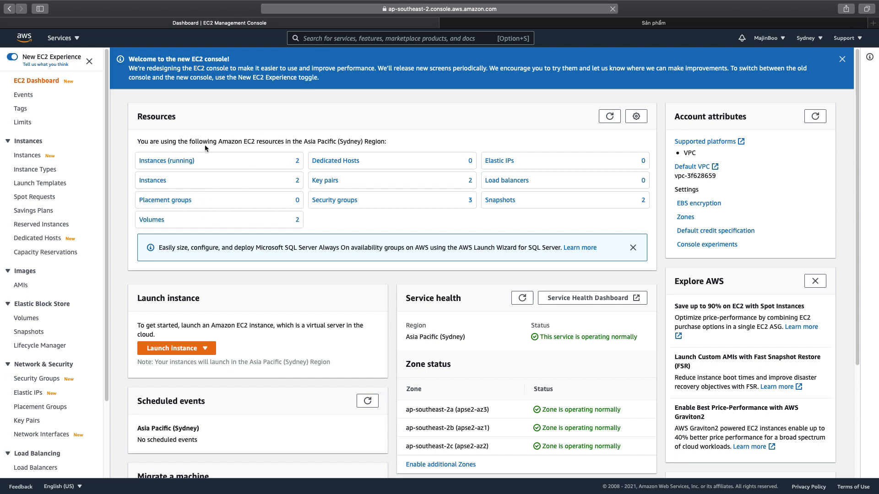
Start launching an EC2 instance and search the AWS Marketplace machine images for "wordpress".
click(200, 349)
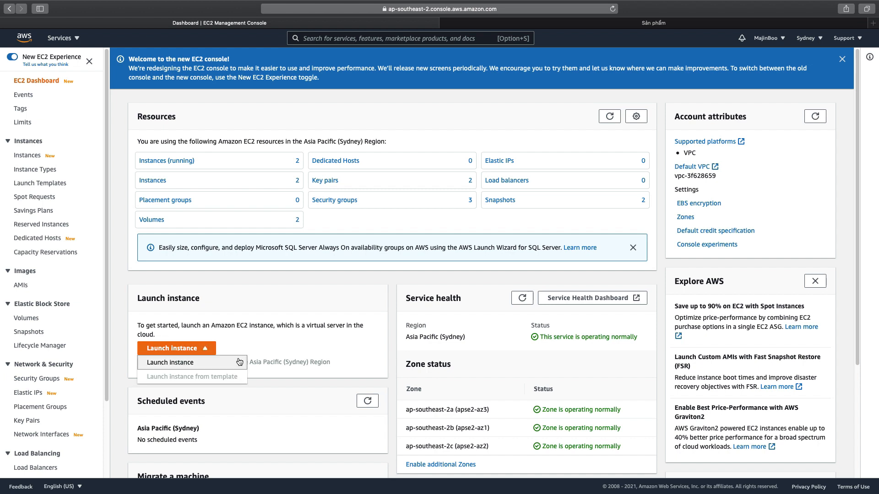
click(172, 363)
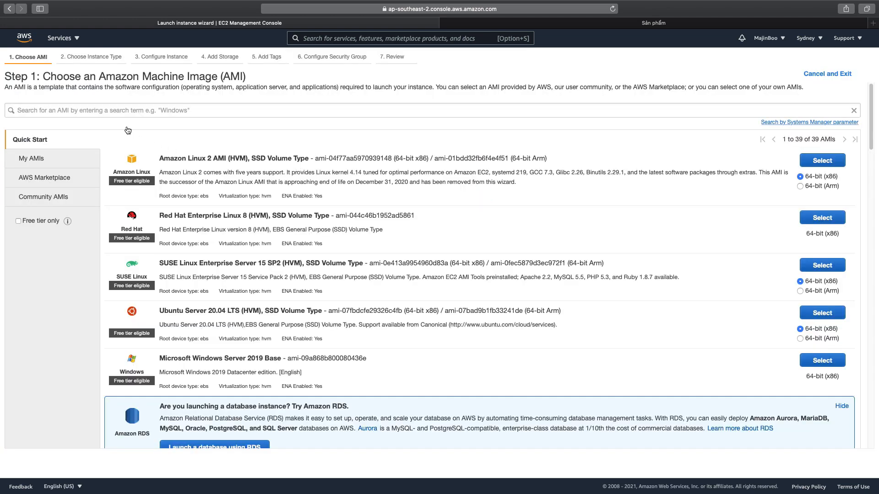
click(71, 113)
text(wordpress)
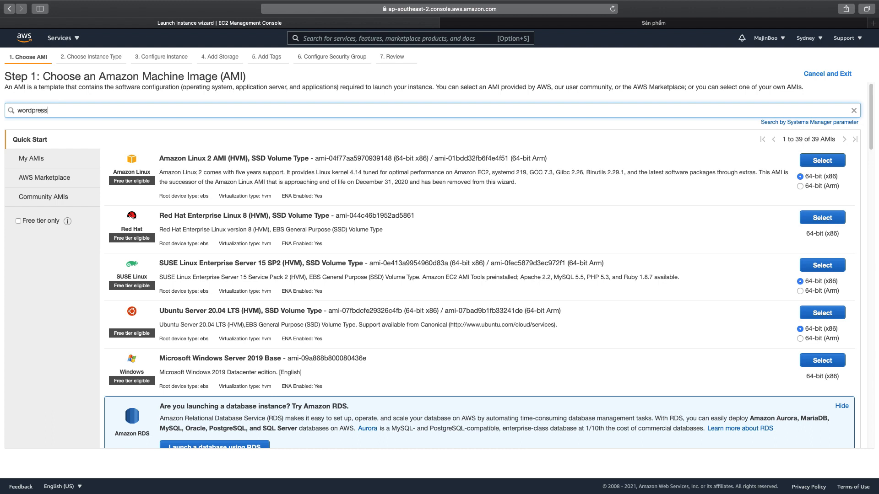
key(Return)
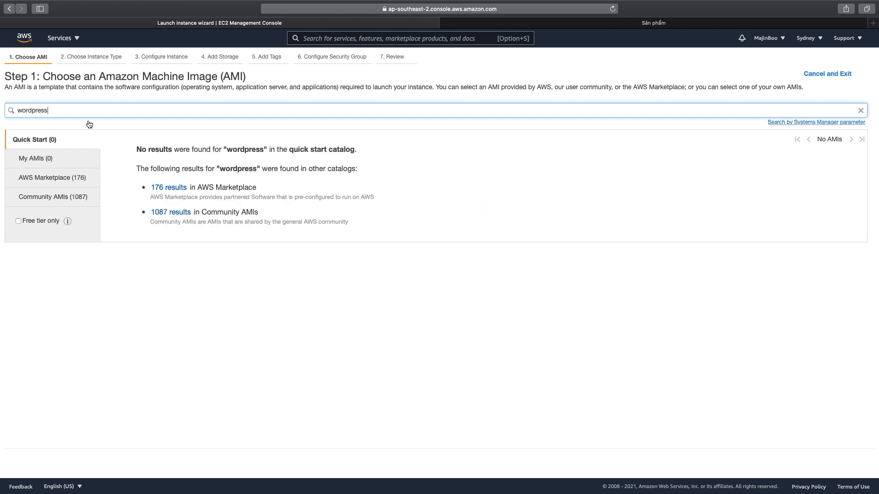
click(54, 177)
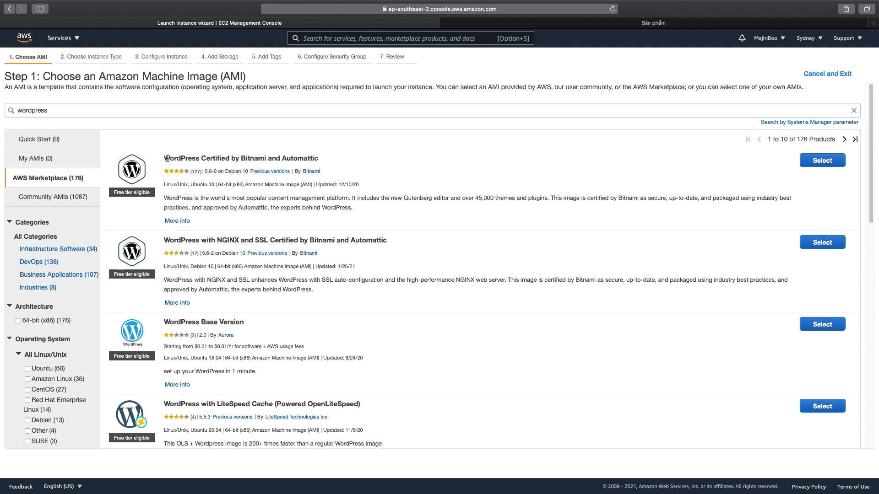
Examine the WordPress images offered in the AWS Marketplace results, comparing the Bitnami, Base Version, LiteSpeed and Multisite variants.
drag(167, 158, 229, 158)
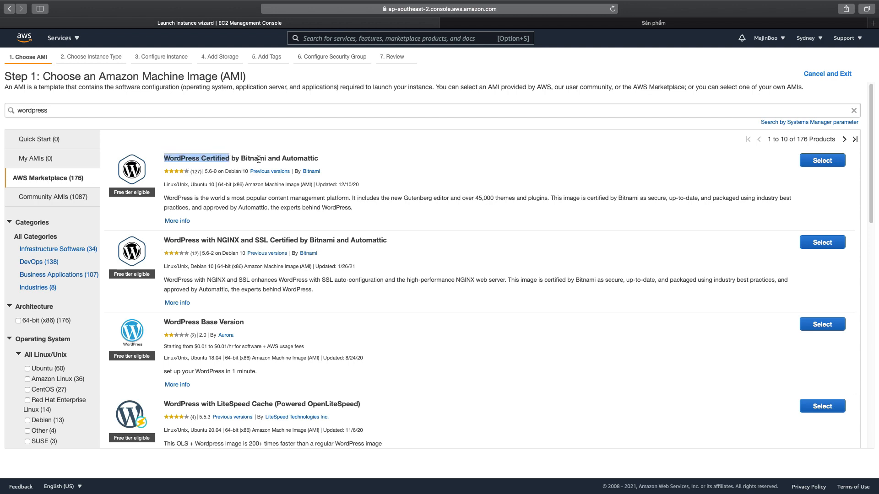
drag(166, 239, 298, 240)
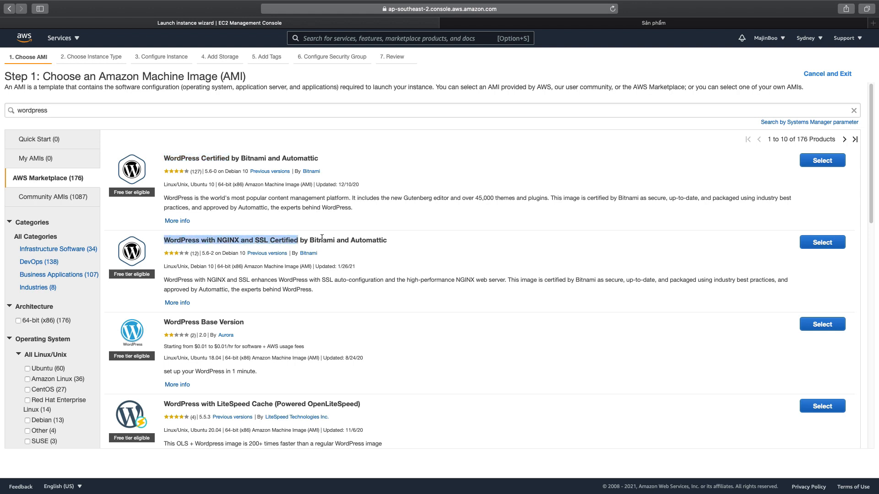
scroll(403, 262, down, 3)
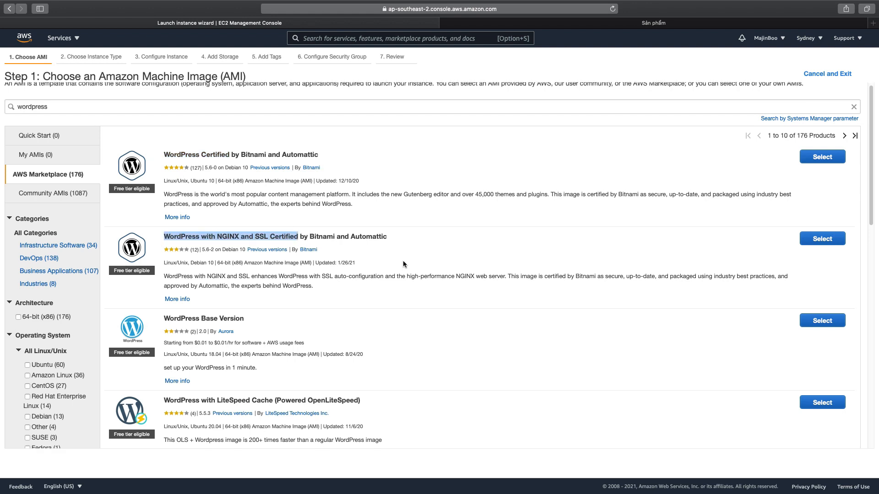
drag(164, 256, 222, 256)
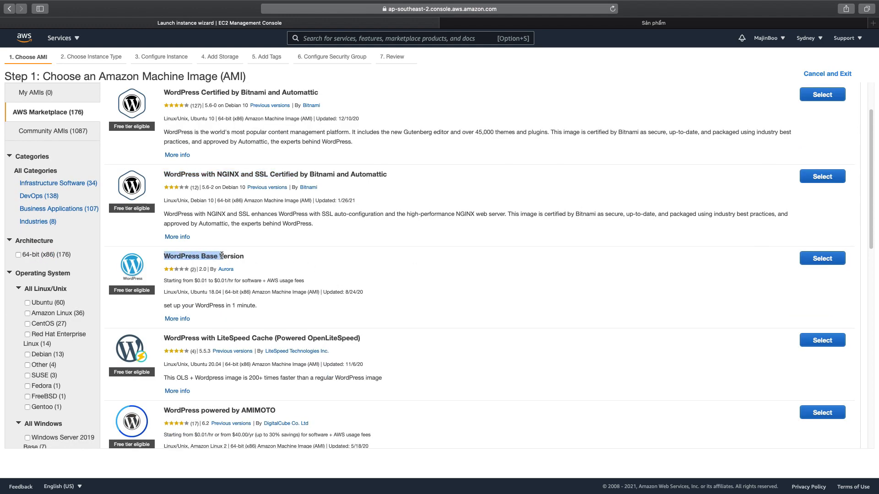
click(450, 291)
scroll(451, 290, down, 5)
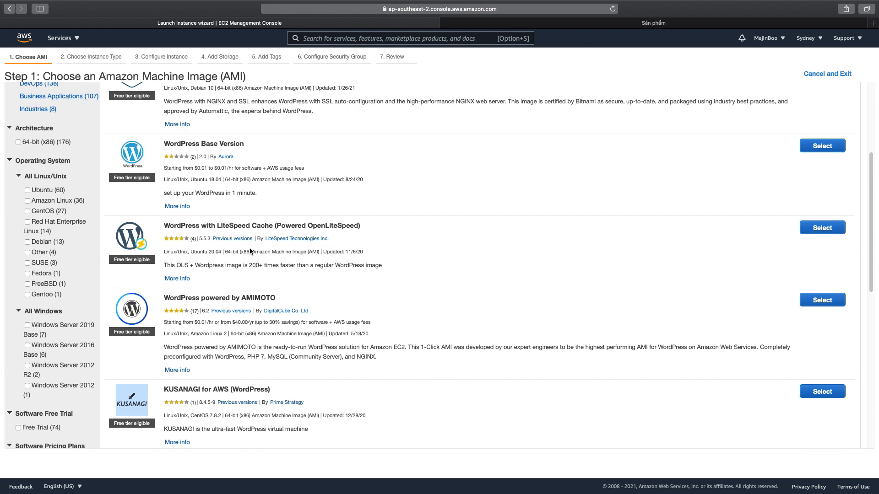
drag(166, 226, 272, 225)
click(499, 320)
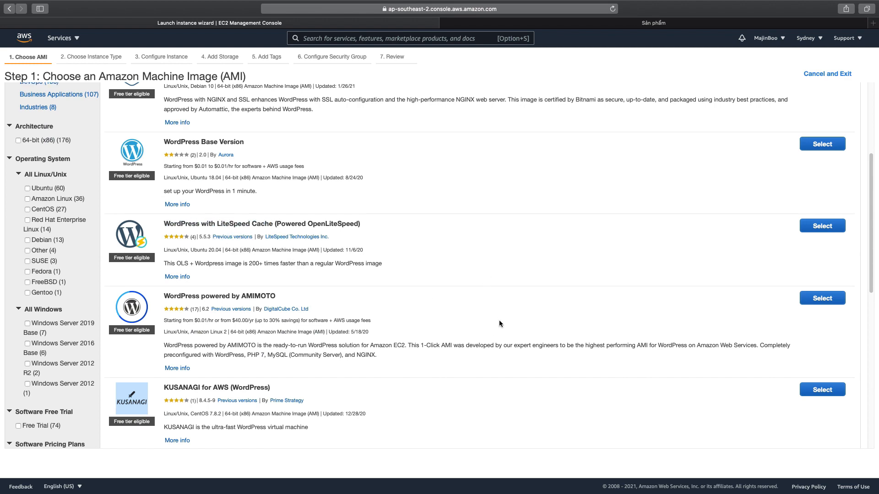
scroll(498, 320, down, 5)
scroll(498, 323, down, 3)
drag(165, 250, 265, 248)
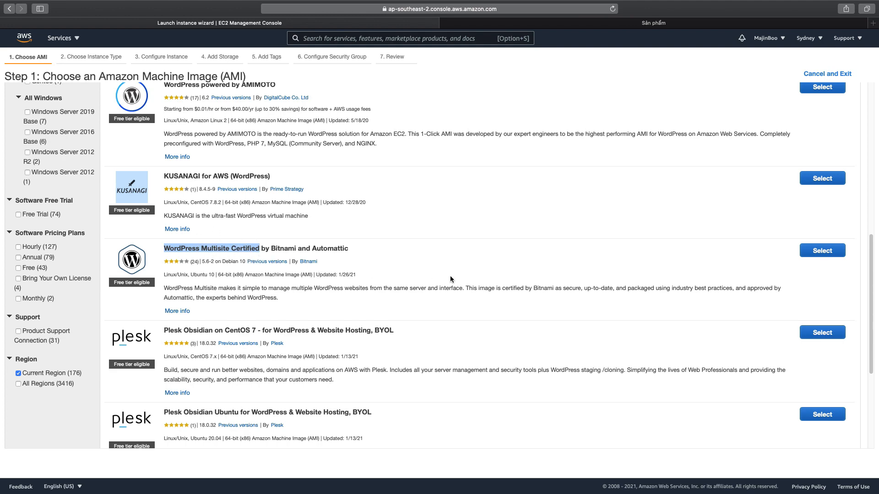
scroll(458, 275, down, 2)
scroll(462, 275, up, 15)
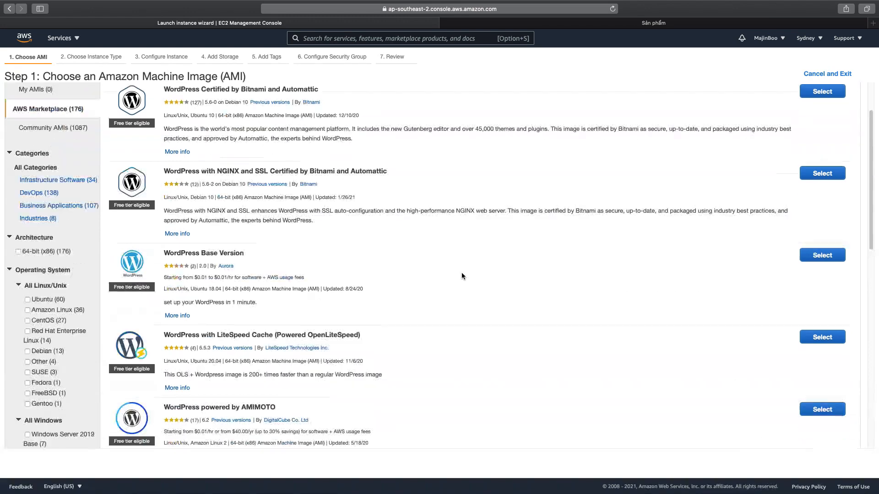
Review the details of "WordPress with NGINX and SSL Certified by Bitnami and Automattic" and choose it as the instance's image.
click(177, 252)
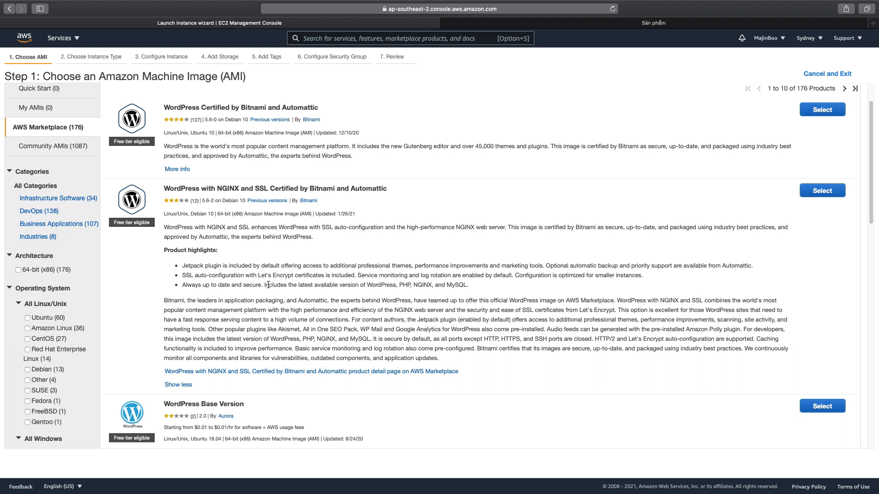
drag(264, 285, 469, 284)
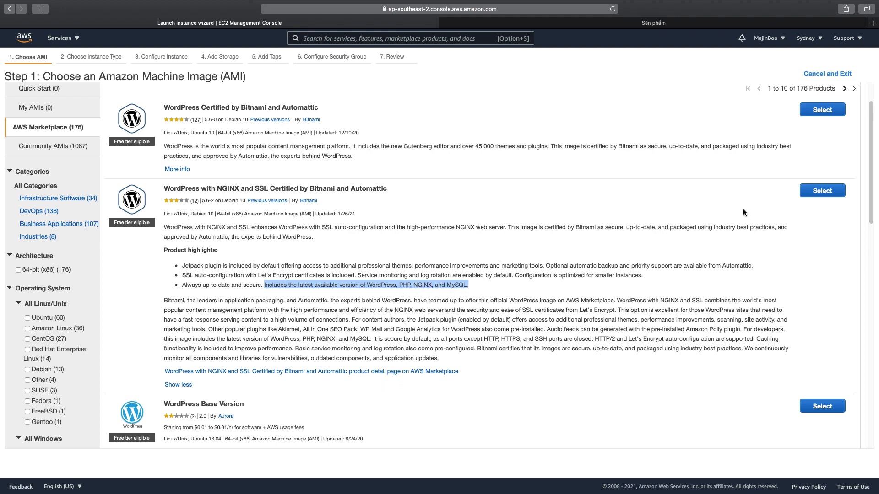
click(819, 190)
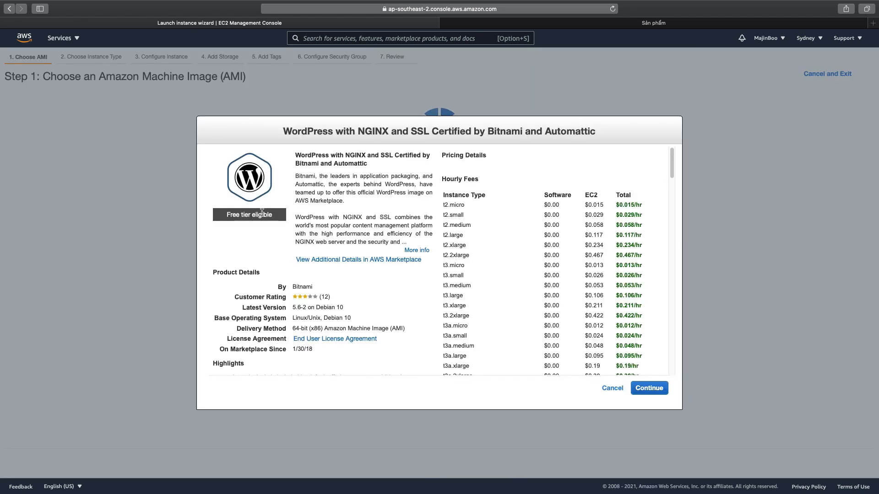
drag(227, 215, 277, 215)
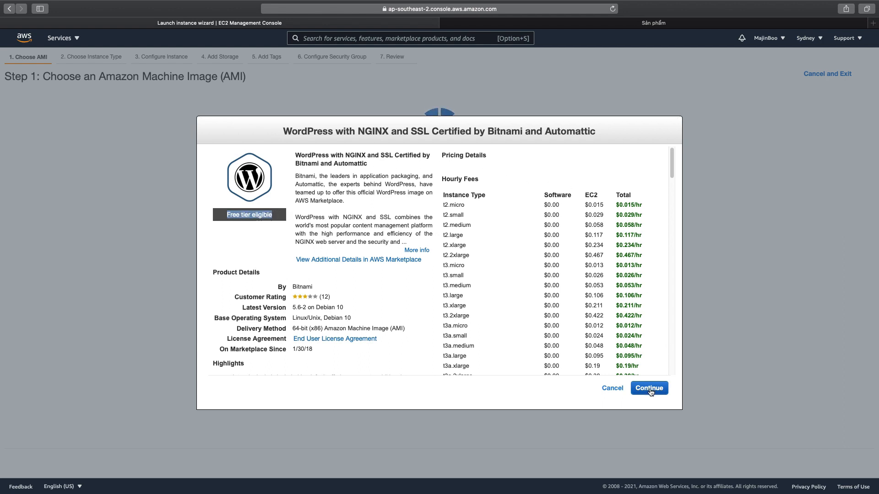
click(649, 388)
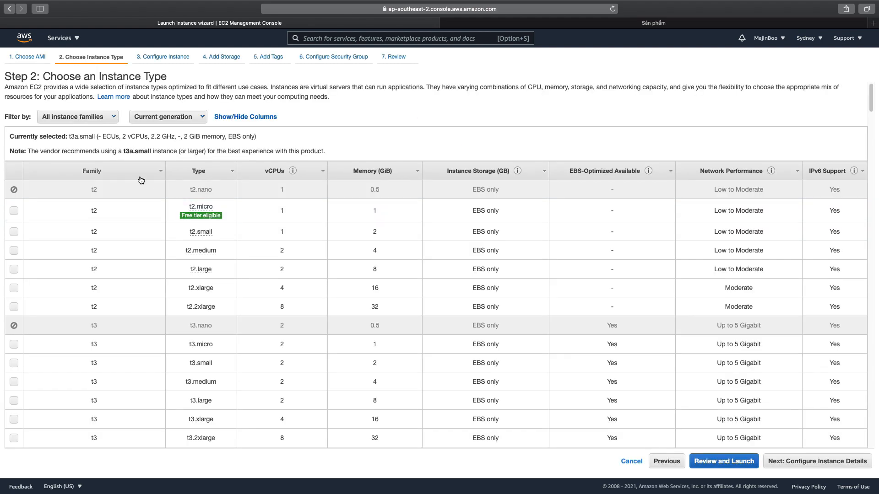
Choose the free tier eligible t2.micro instance type and continue to the instance details.
mouse_move(201, 217)
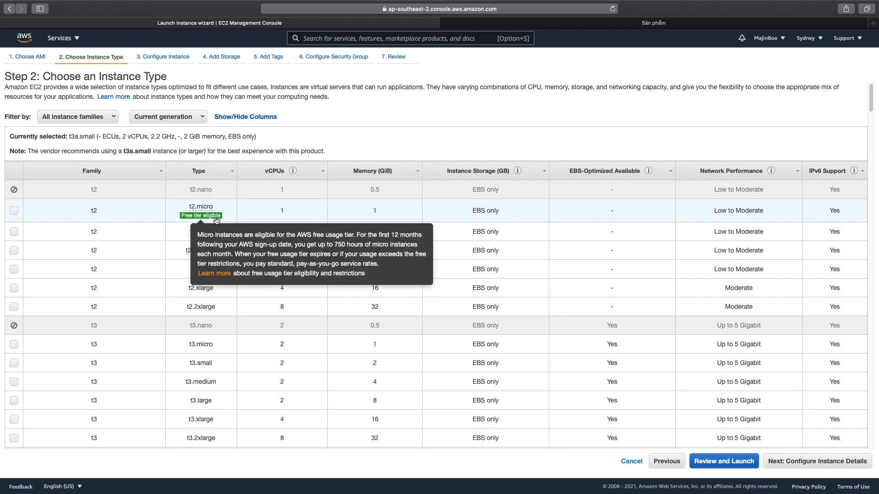
click(13, 212)
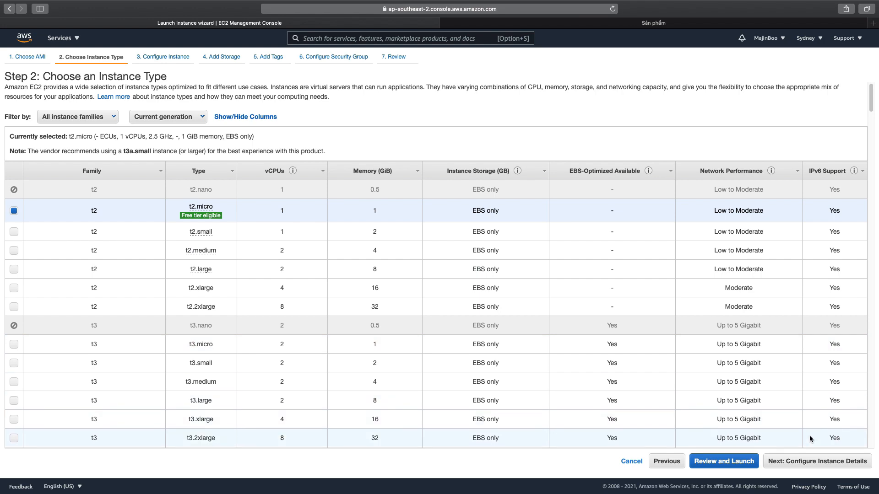
click(852, 462)
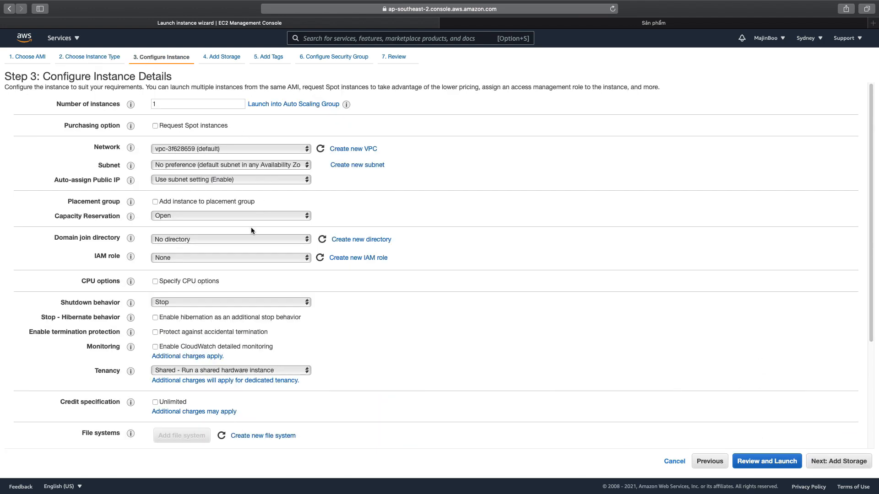
Review the subnet choices, keep "No preference" with the default instance details, and continue to storage.
click(300, 165)
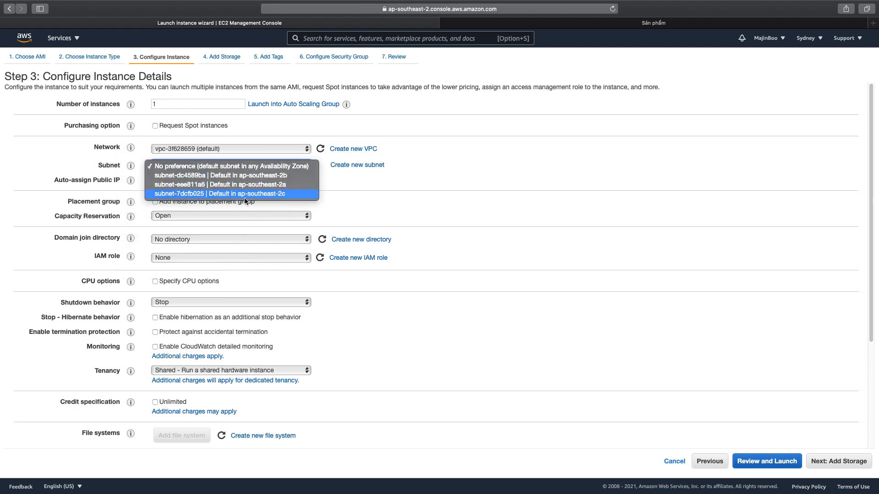
click(413, 184)
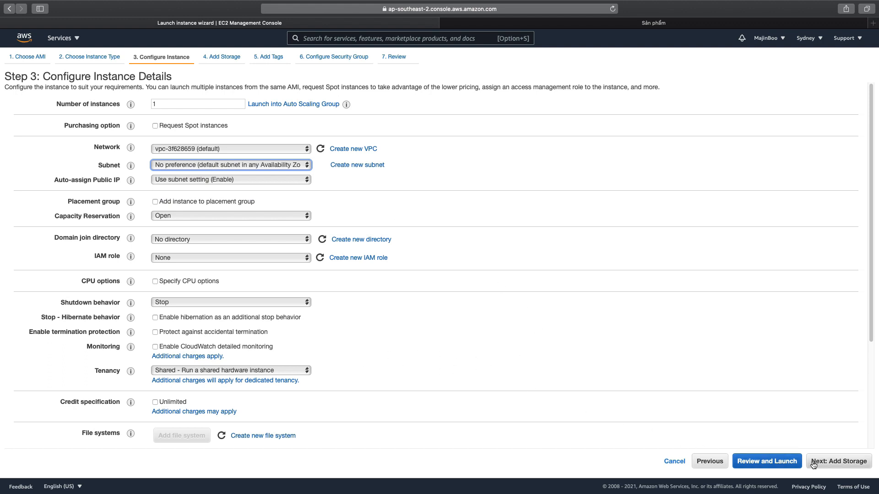
click(855, 461)
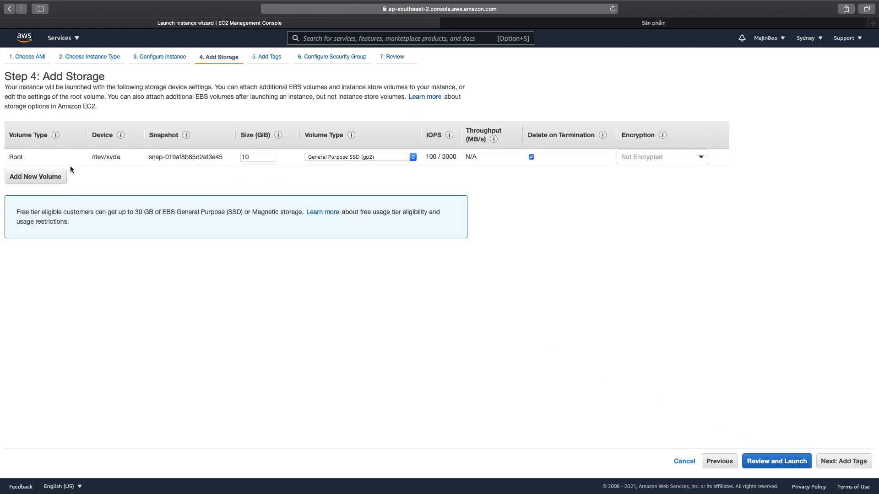
Examine the root volume's size and the note on the free tier storage allowance.
click(254, 156)
drag(254, 156, 241, 156)
drag(16, 212, 174, 212)
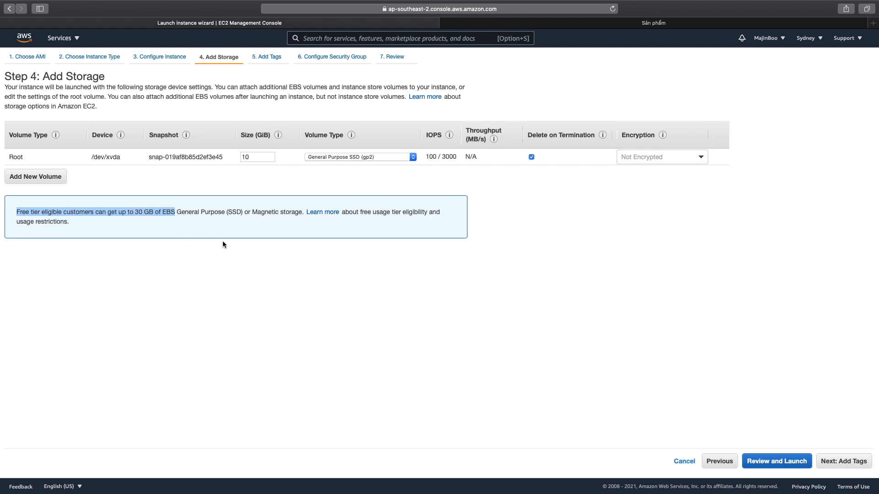
Continue to the tags, add one with the key "Wordpress Site - Boo" and no value, and proceed to the security group.
click(853, 461)
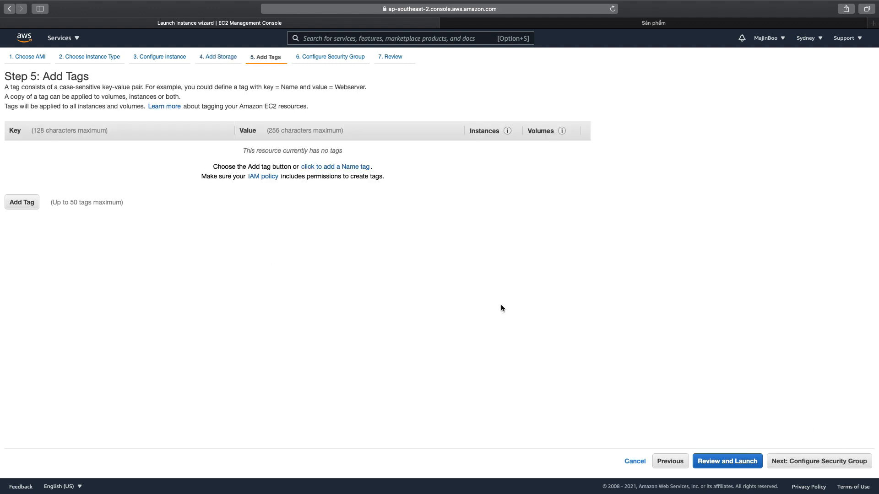
click(24, 205)
text(Wordpre)
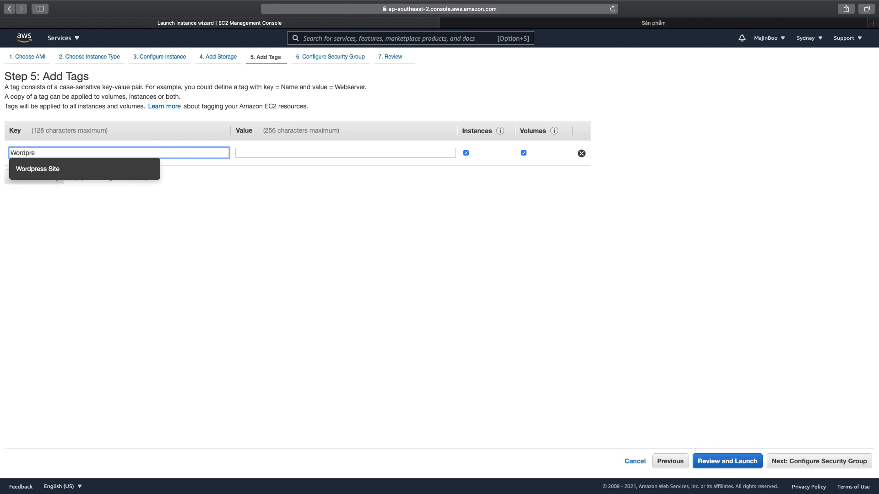
text(ss Site Maj)
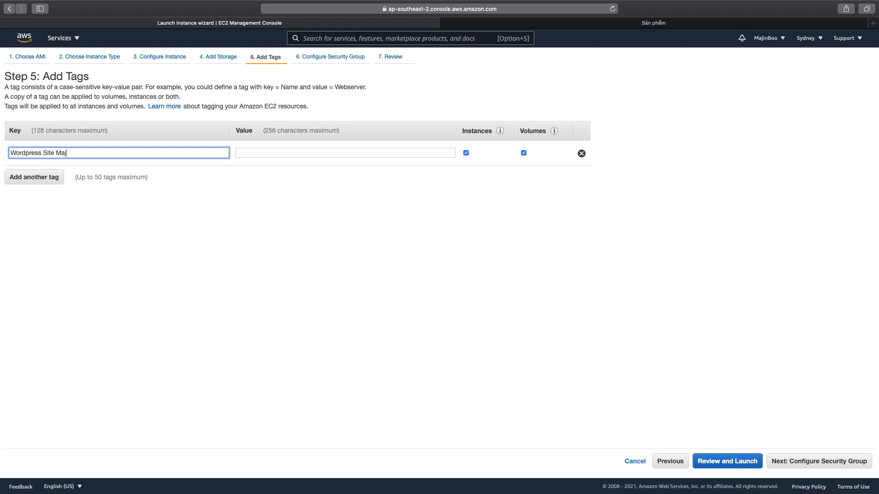
key(BackSpace)
key(BackSpace)
key(BackSpace)
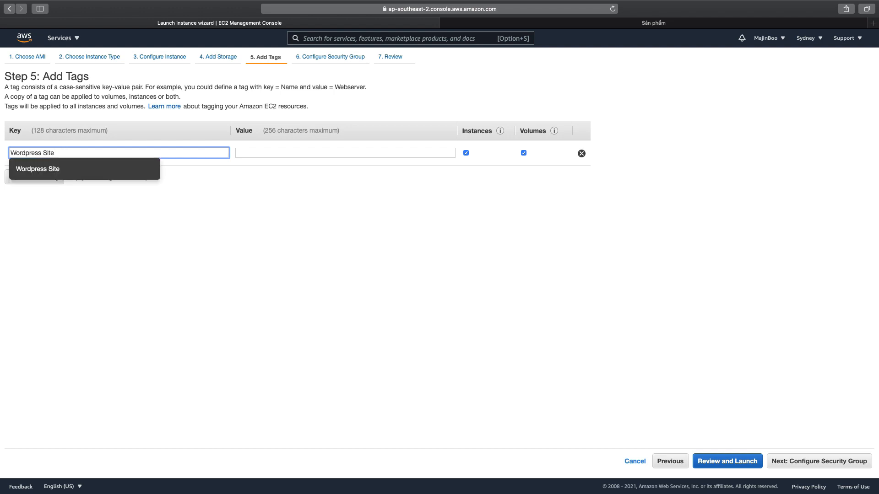
text(- Boo)
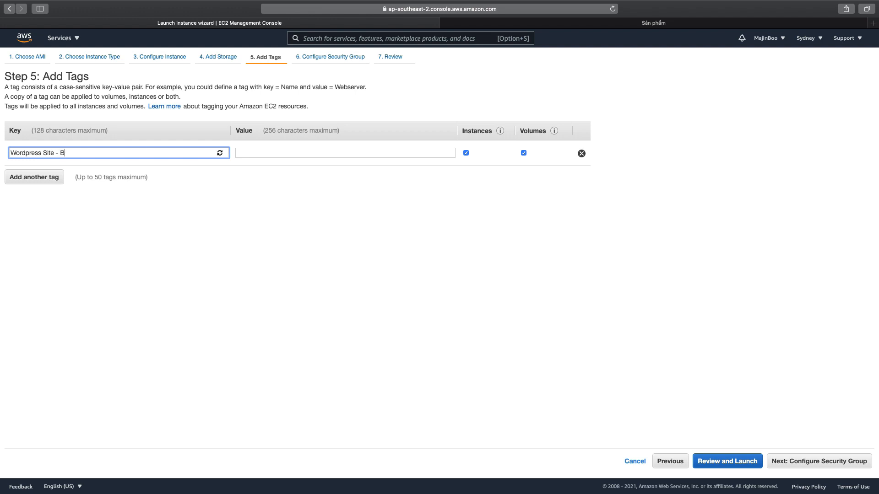
click(163, 255)
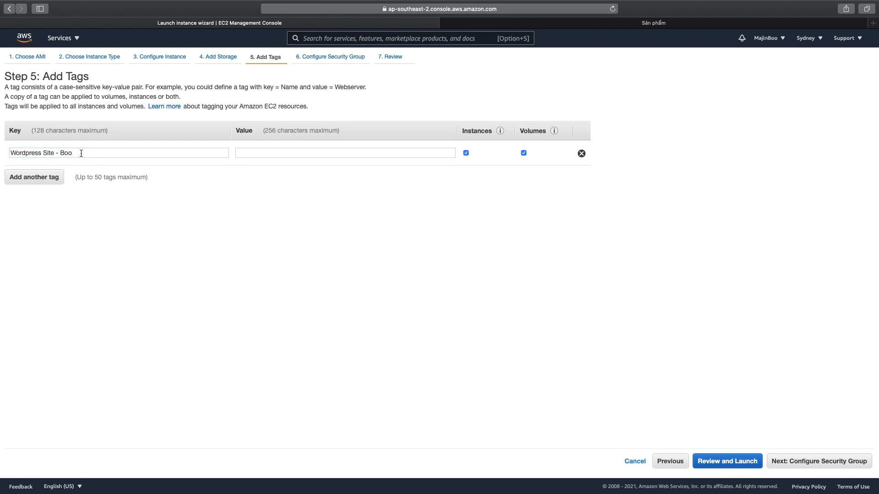
click(837, 465)
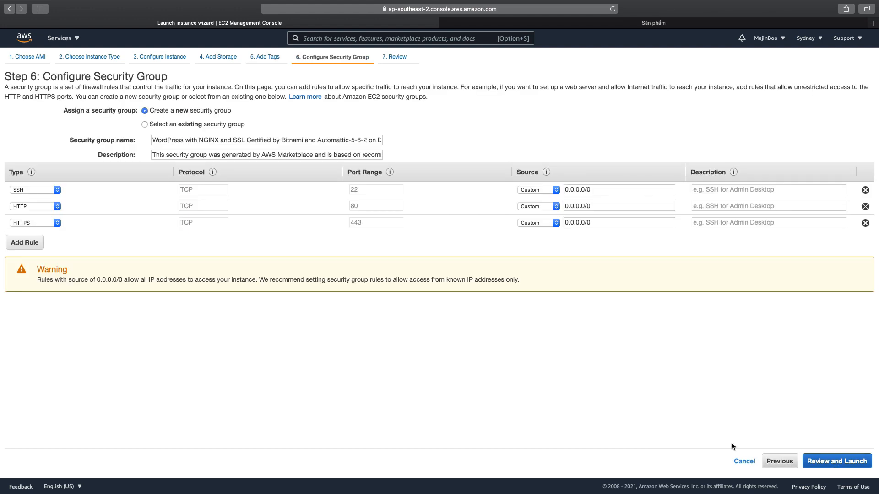
Review the new security group's name, description and ports, keep the default SSH, HTTP and HTTPS rules, and continue to the launch review.
drag(154, 140, 424, 138)
click(177, 155)
drag(154, 155, 429, 157)
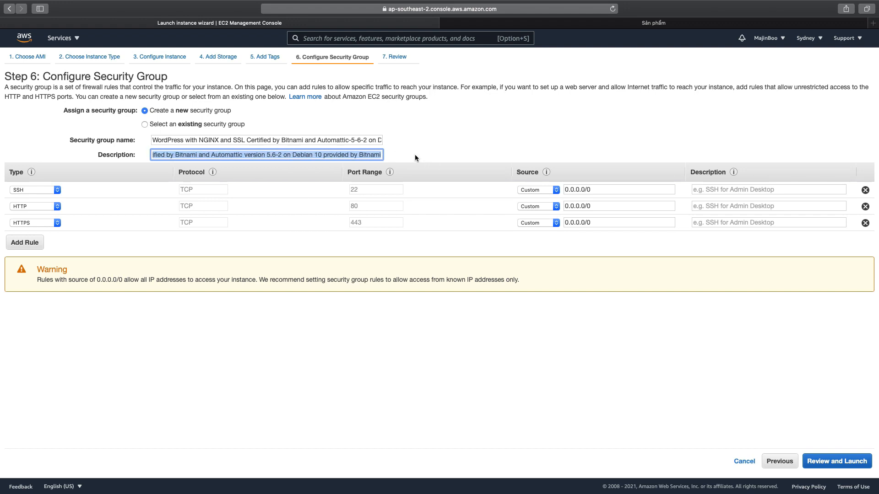
click(105, 200)
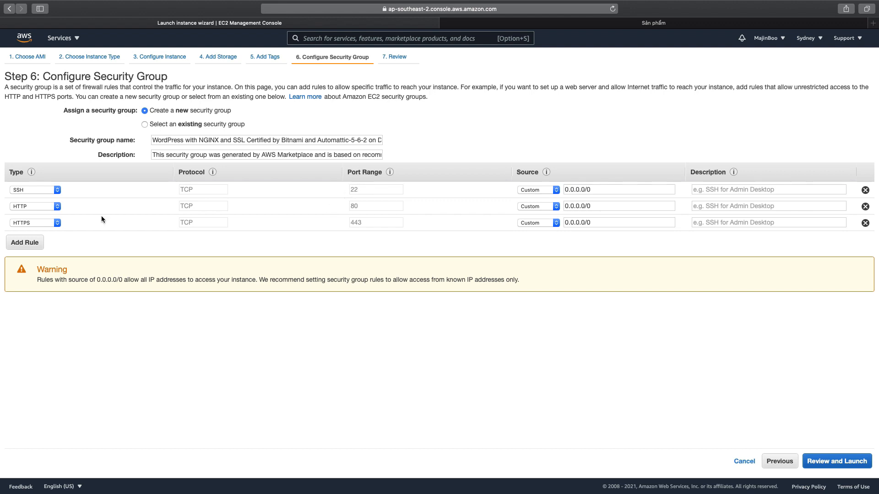
drag(363, 225, 372, 225)
click(356, 223)
click(834, 462)
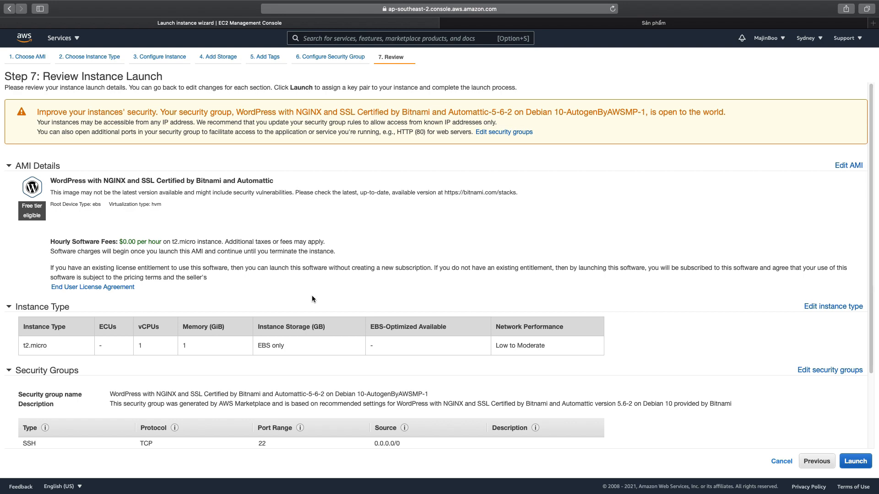
Examine the instance type, security group rules and expanded storage details in the launch review.
scroll(312, 298, down, 3)
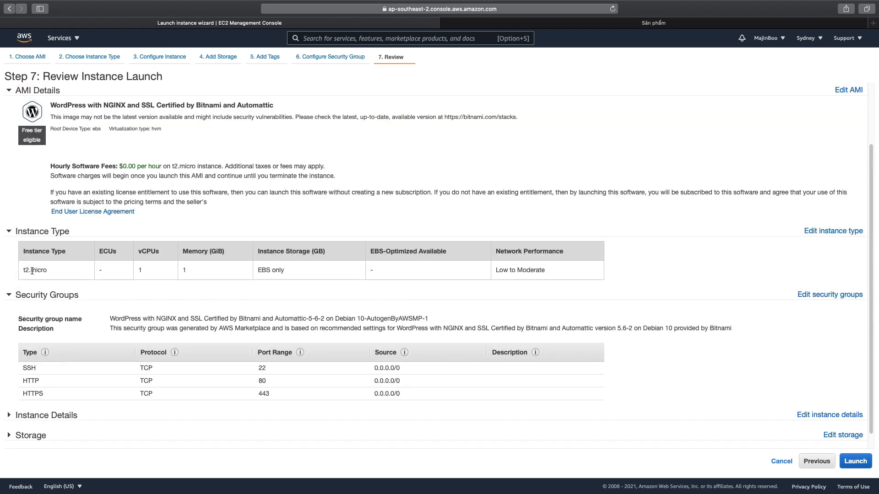
drag(26, 270, 55, 272)
click(174, 374)
click(10, 436)
scroll(108, 416, down, 2)
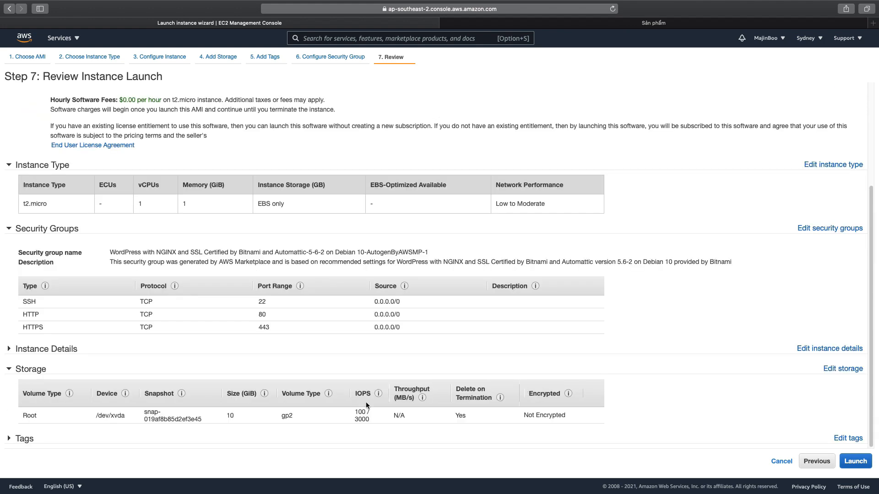
drag(240, 417, 228, 415)
Start the launch, create a new key pair named WordPressBoo_Demo, and download its private key file, allowing downloads from the site.
click(856, 463)
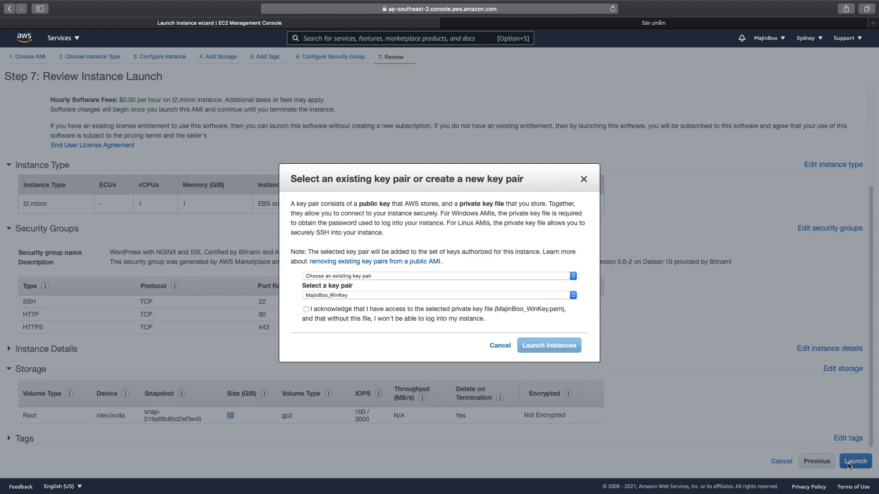
click(347, 276)
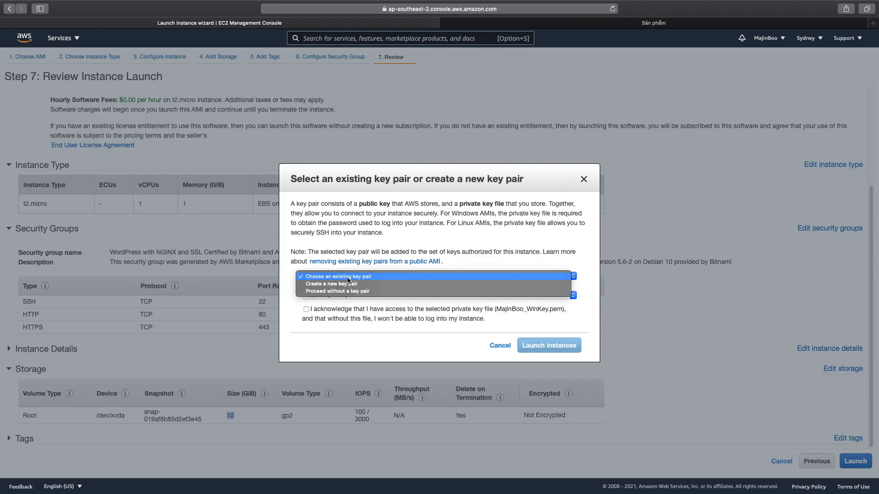
click(361, 287)
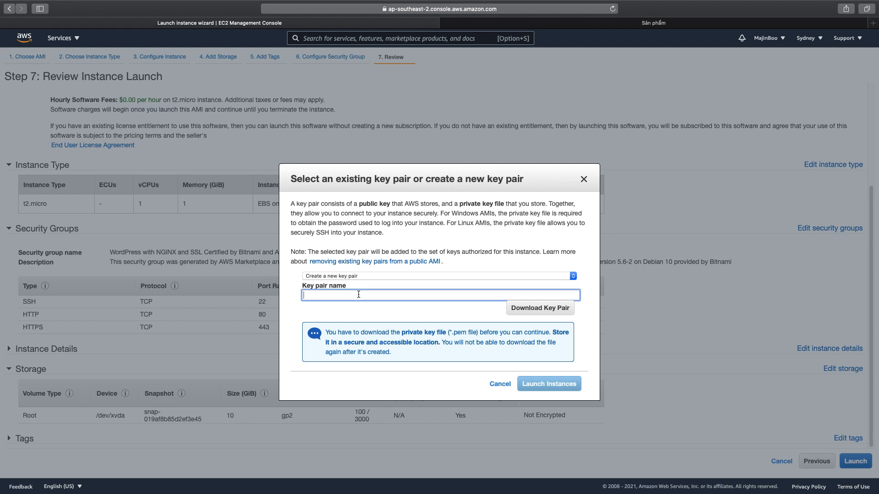
text(Wo)
click(545, 309)
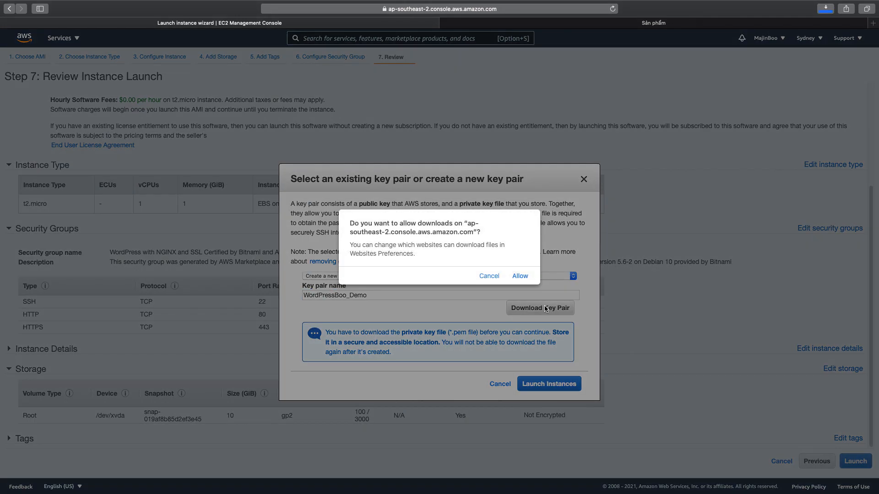
click(518, 277)
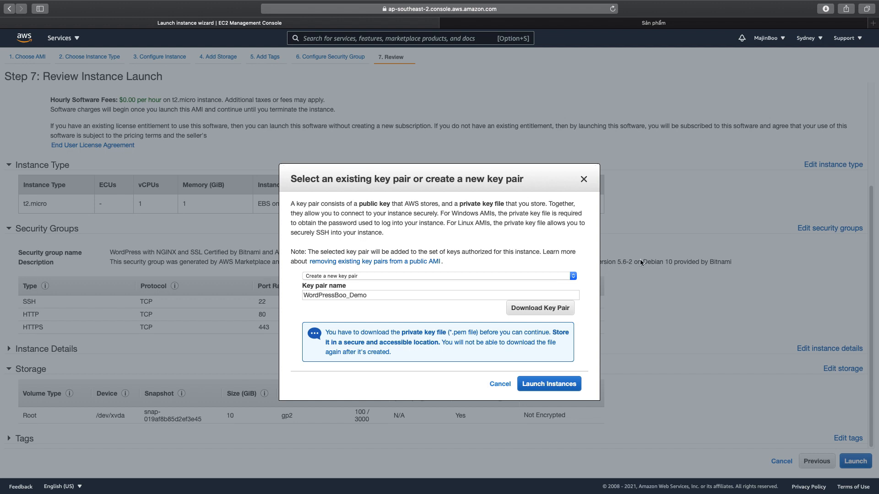
Check that WordPressBoo_Demo.pem is among the downloaded files and launch the instance with the new key pair.
mouse_move(751, 492)
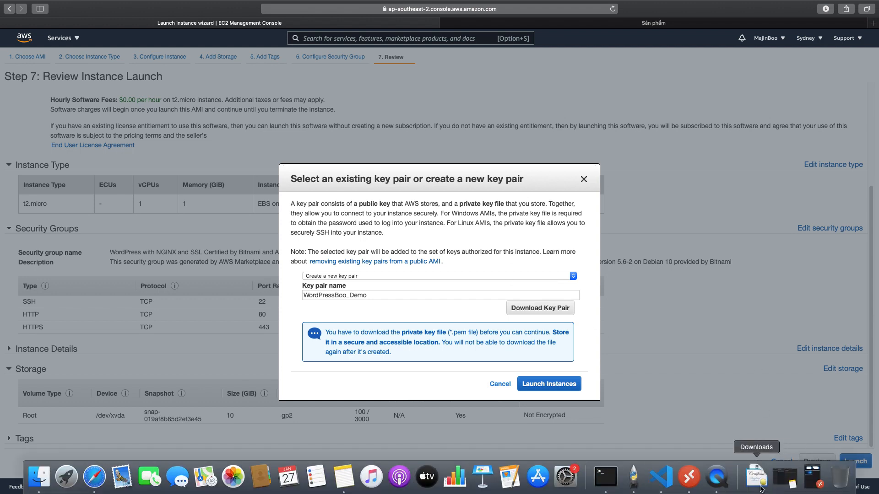
click(753, 484)
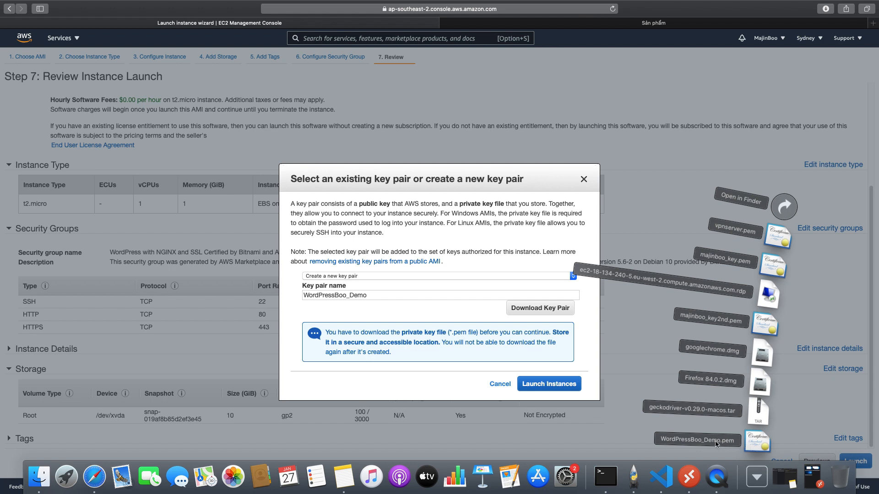
click(659, 418)
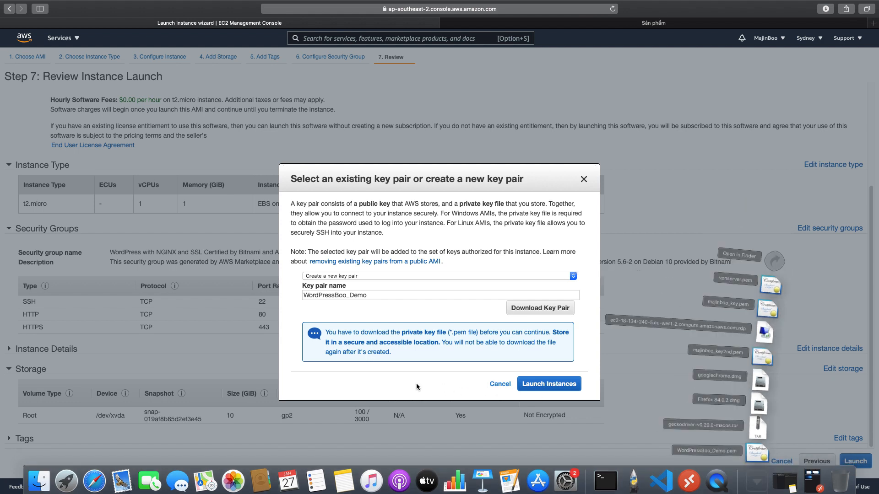
click(552, 386)
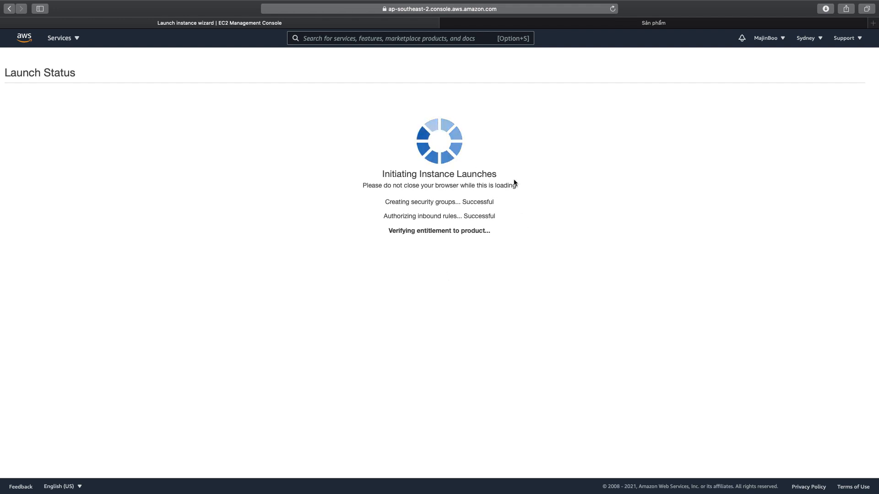
Switch to GoDaddy, open the DNS management of loveyoutube.com, and examine its www record and the A record's value.
click(624, 25)
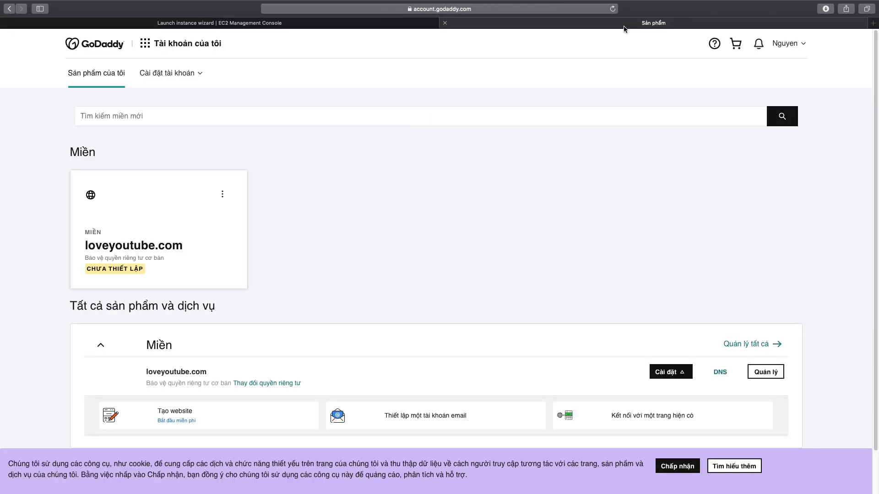
click(222, 194)
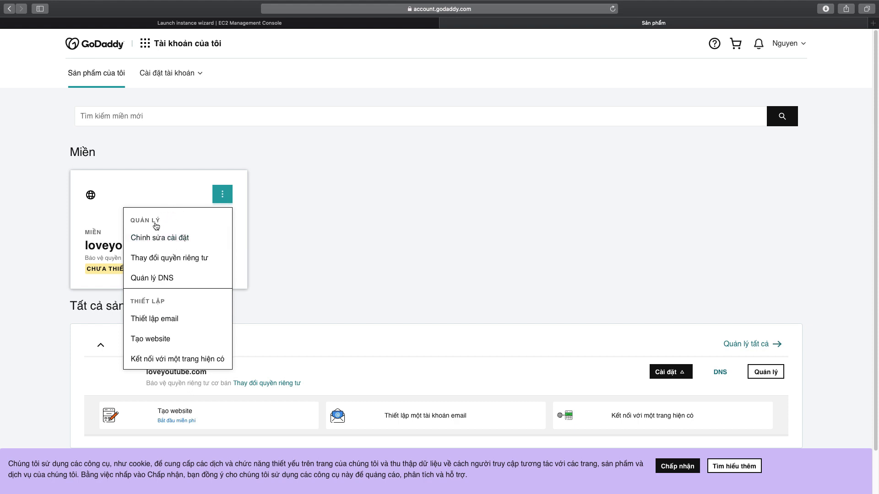
click(165, 277)
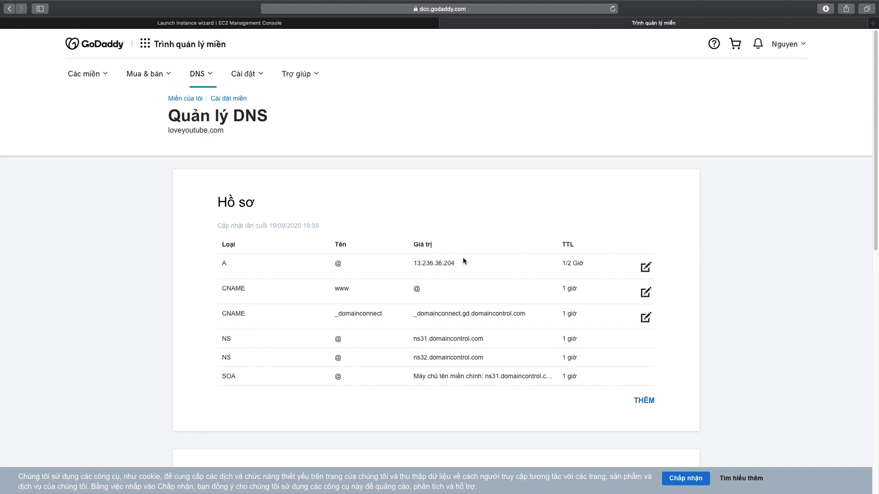
drag(354, 293, 336, 290)
drag(461, 263, 412, 263)
click(421, 266)
Switch back to the EC2 launch status page and examine the launch log.
click(258, 25)
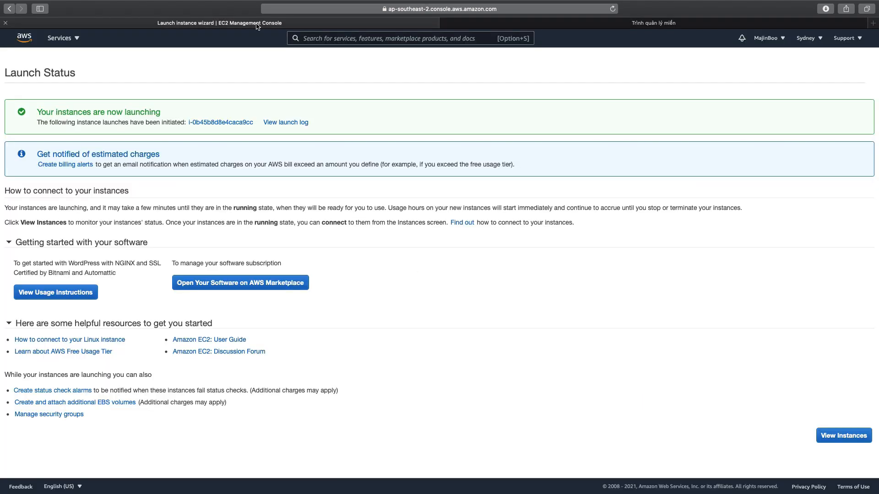
click(290, 123)
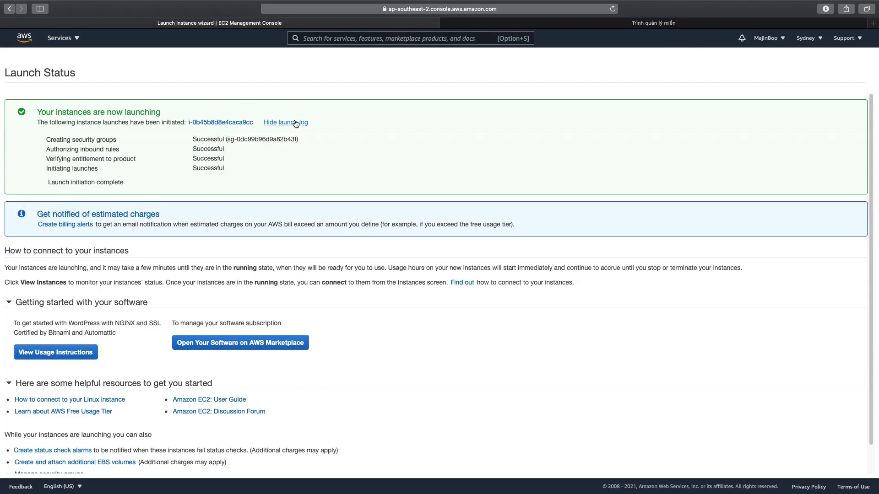
drag(47, 138, 247, 178)
drag(131, 180, 48, 182)
Open the newly launched instance in the instances list and name it "Wordpress Demo".
click(213, 120)
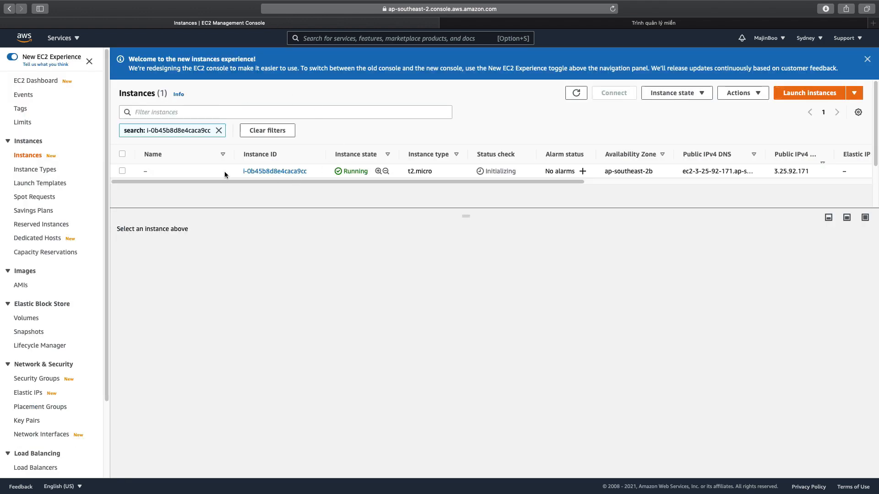
click(152, 171)
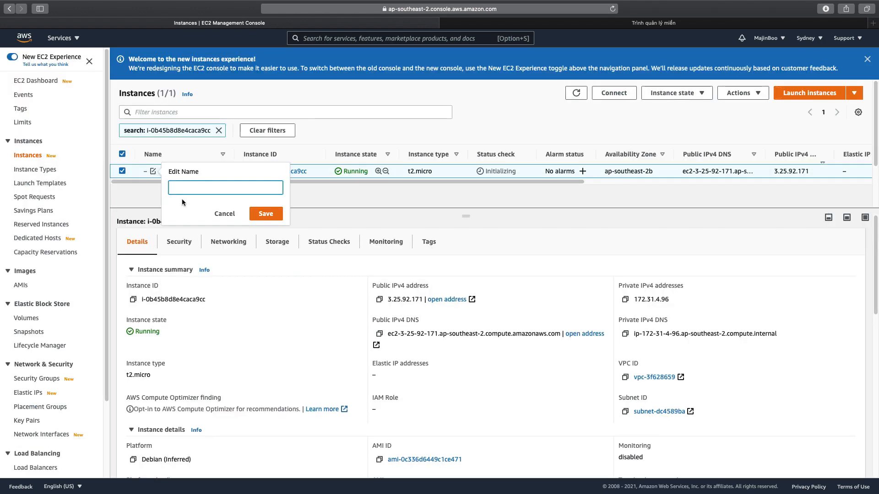
text(Worpress)
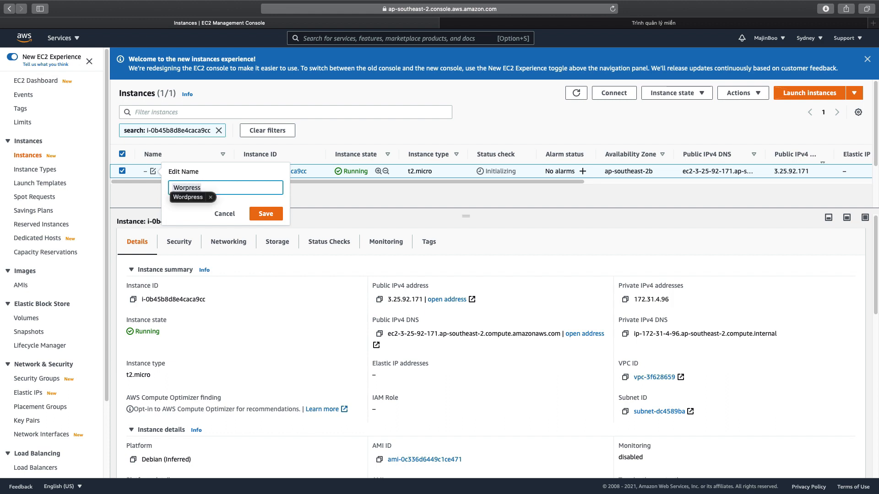
text(d)
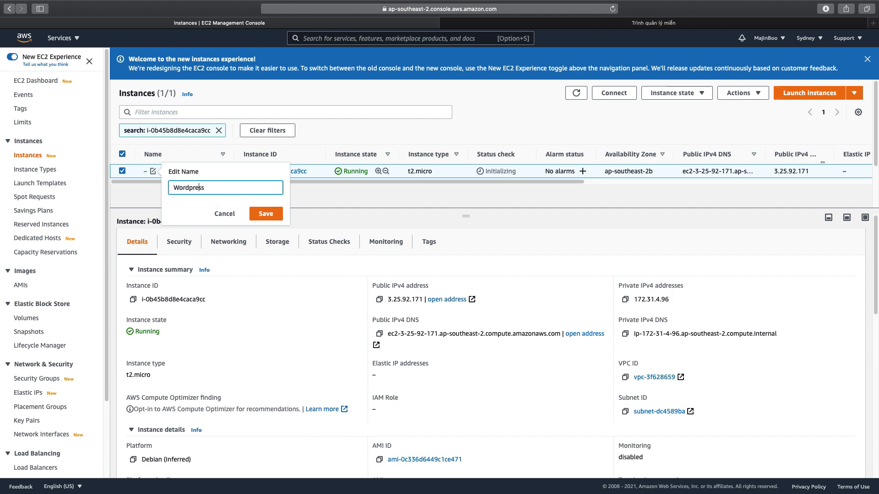
text( Demo)
click(265, 214)
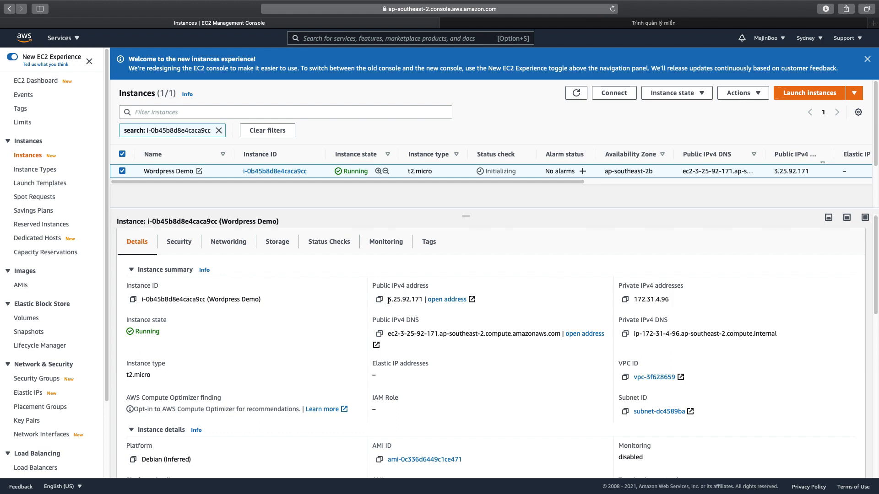
Copy the instance's public IPv4 DNS name and try to open it as a website in a new browser tab.
click(380, 336)
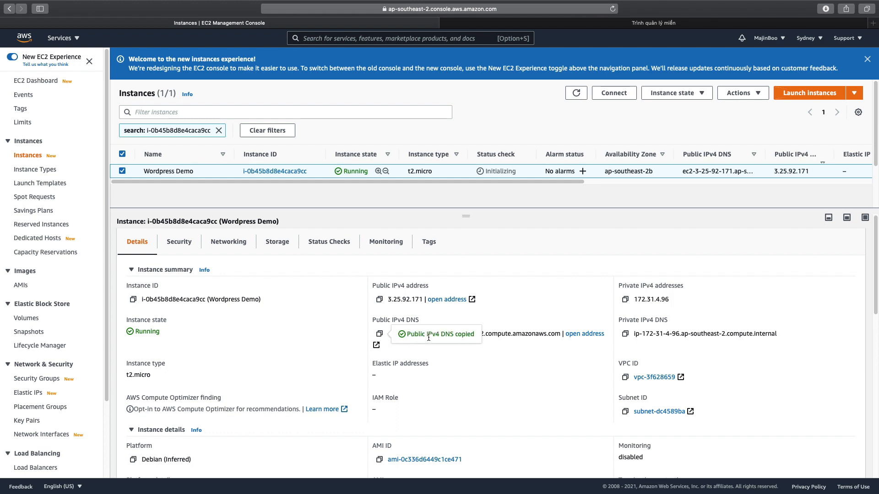
click(872, 23)
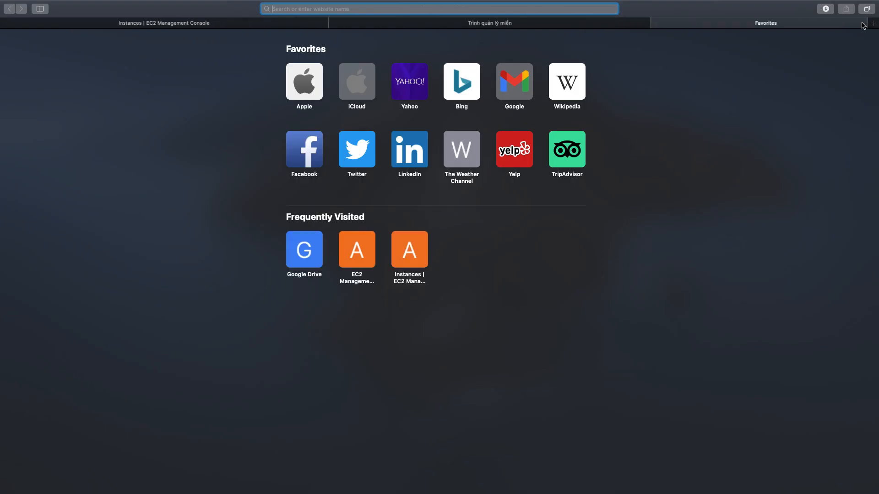
right_click(487, 6)
click(513, 17)
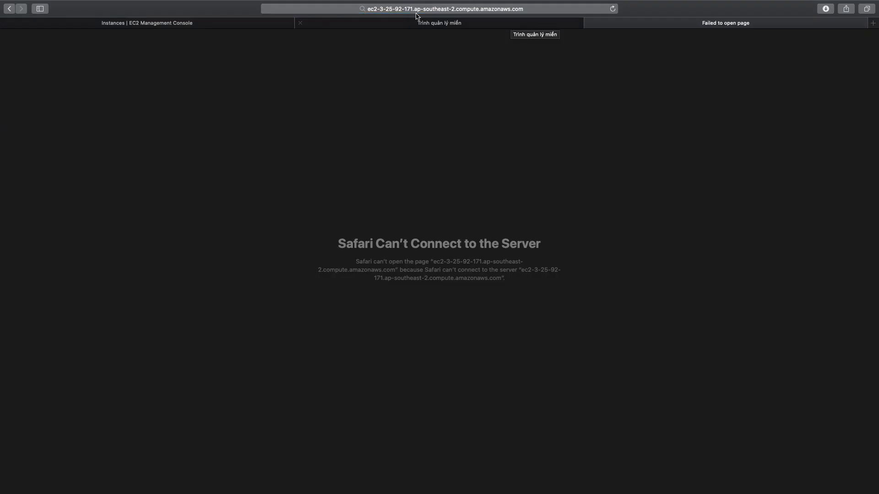
click(545, 7)
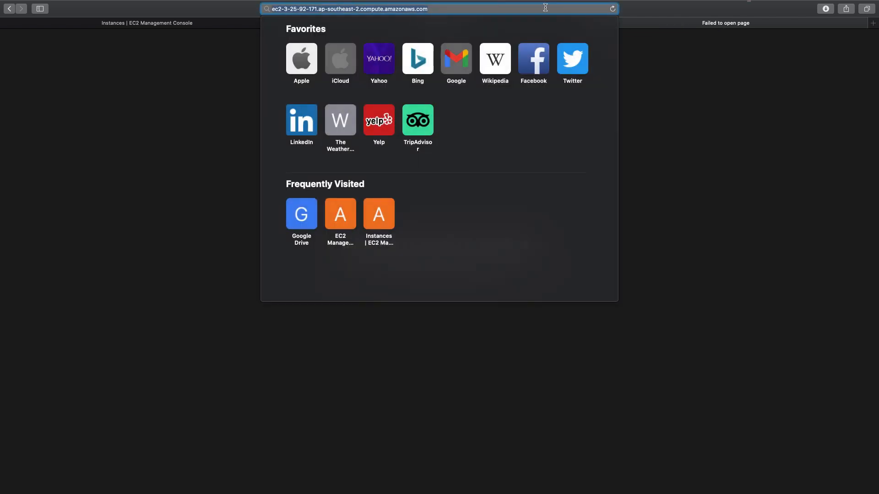
key(Return)
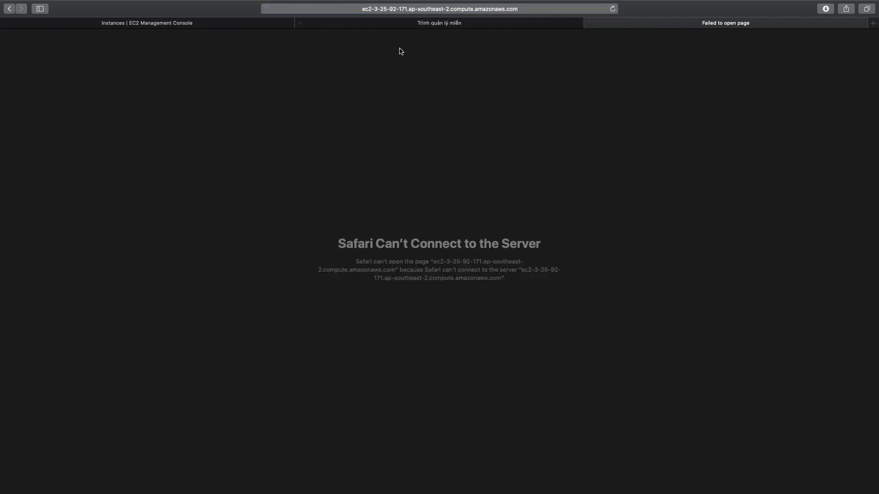
Copy the instance's public IPv4 address and save it as the A record's value, 3.25.92.171, in GoDaddy's DNS management.
click(177, 27)
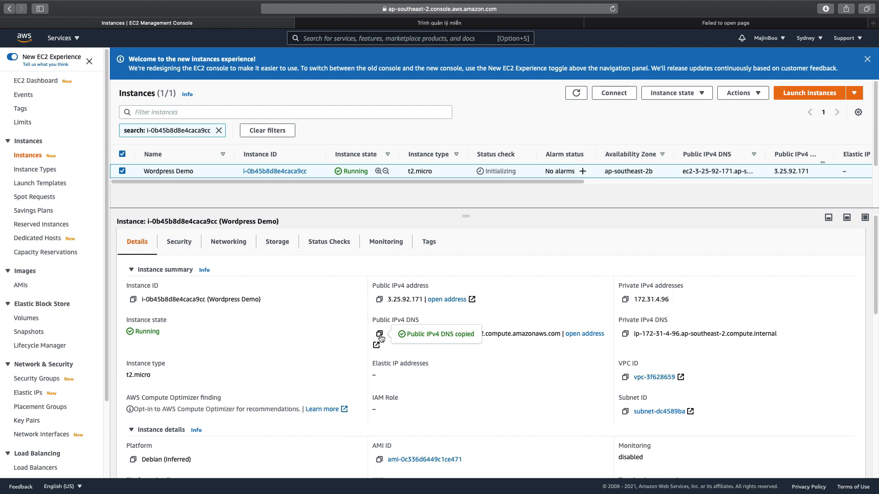
click(383, 303)
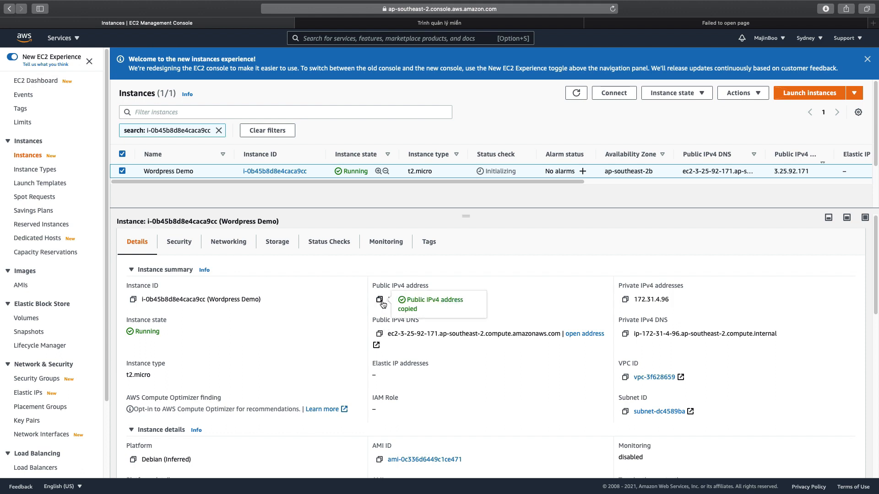
click(504, 27)
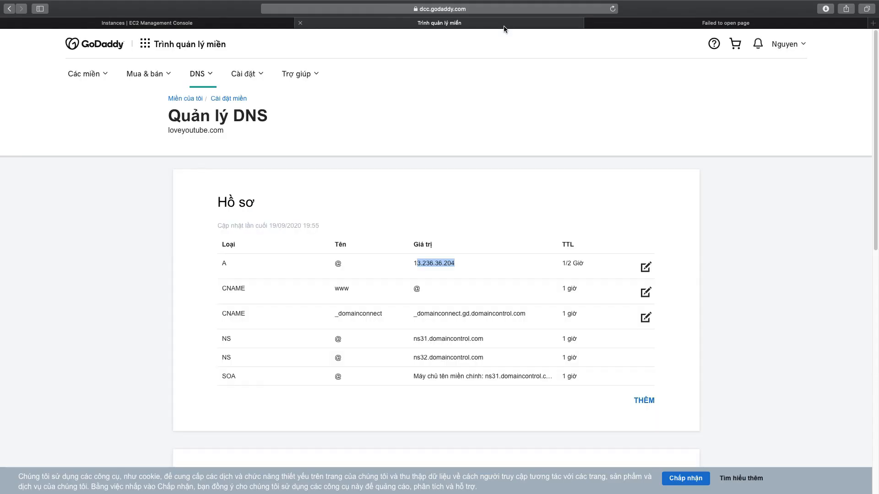
click(646, 267)
drag(447, 316, 370, 312)
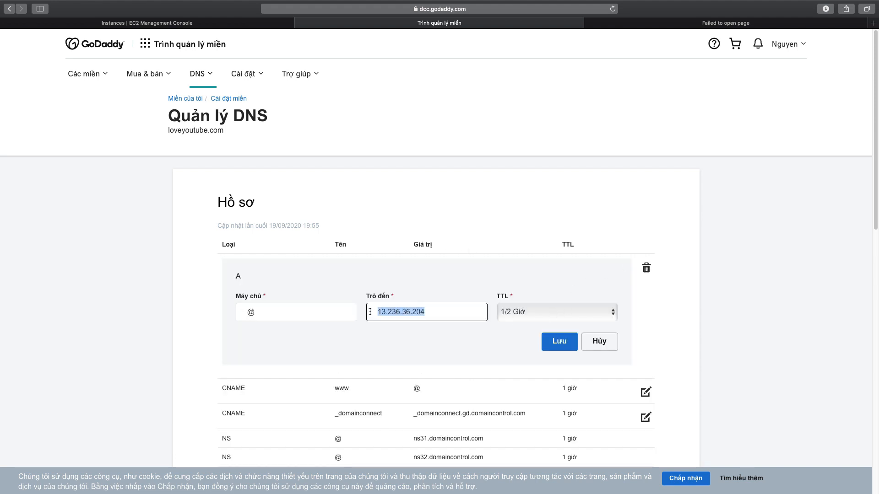
right_click(402, 313)
click(435, 359)
click(559, 342)
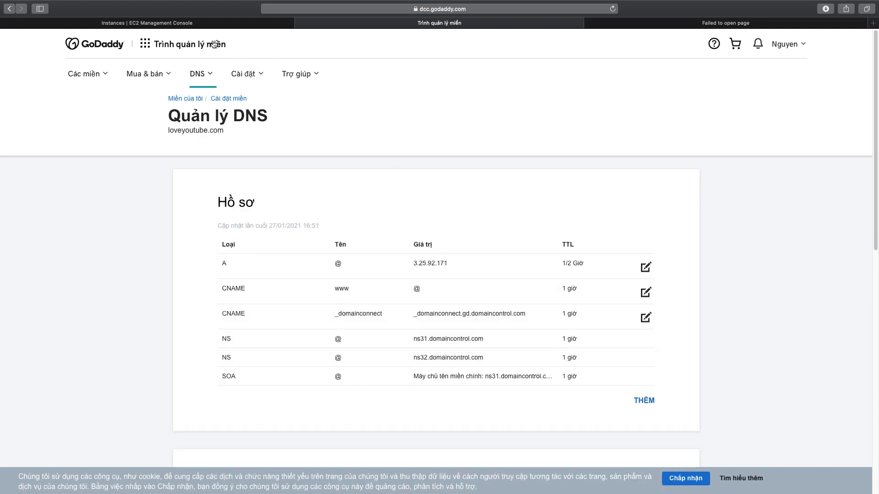
Compare the instance's public IPv4 address in EC2 with the A record's value in GoDaddy.
click(197, 24)
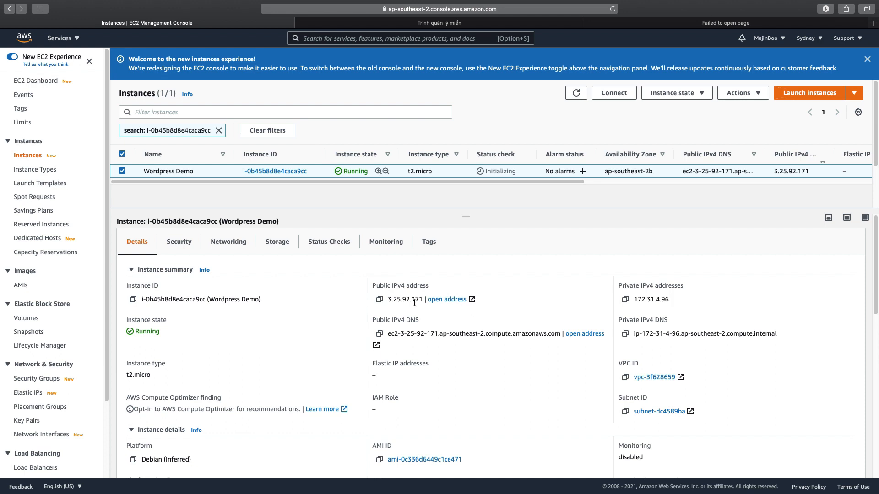
drag(388, 301, 423, 301)
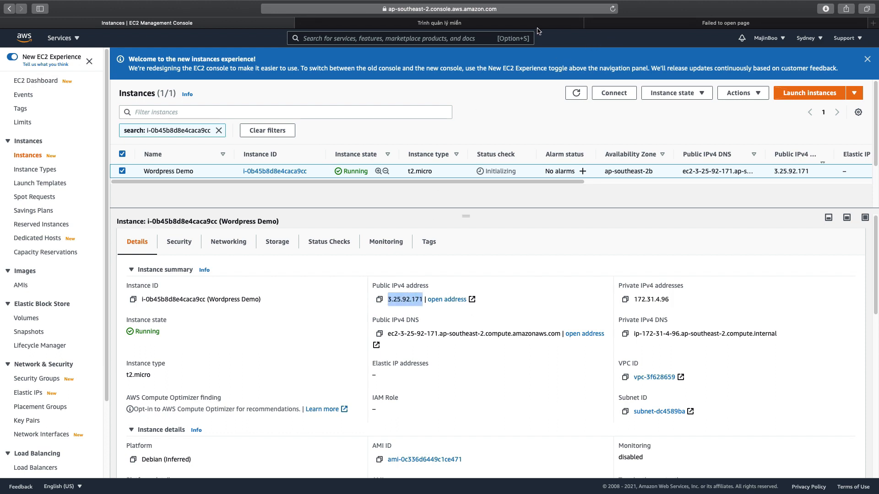
click(485, 23)
drag(452, 264, 415, 263)
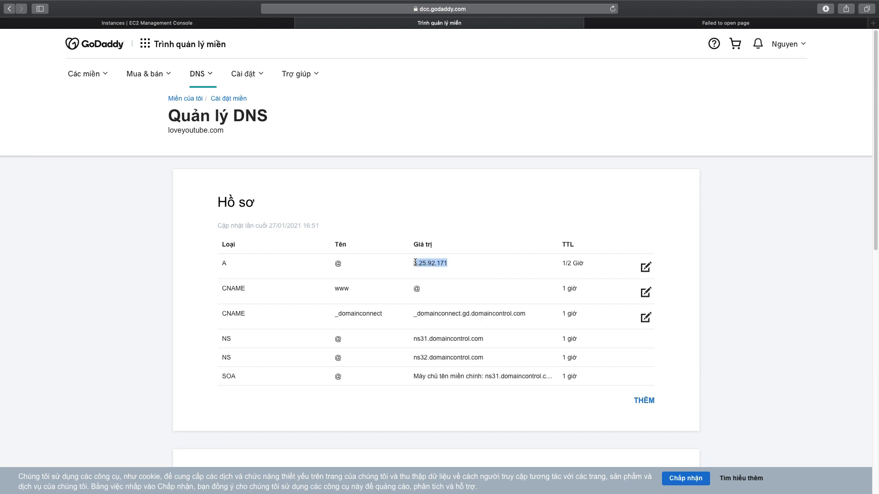
click(549, 160)
click(212, 24)
click(658, 22)
click(489, 9)
text(www)
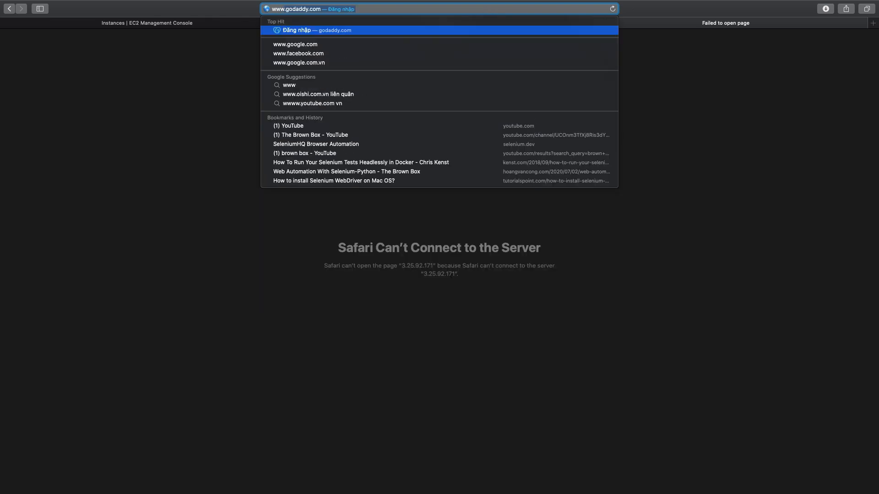
text(.lov)
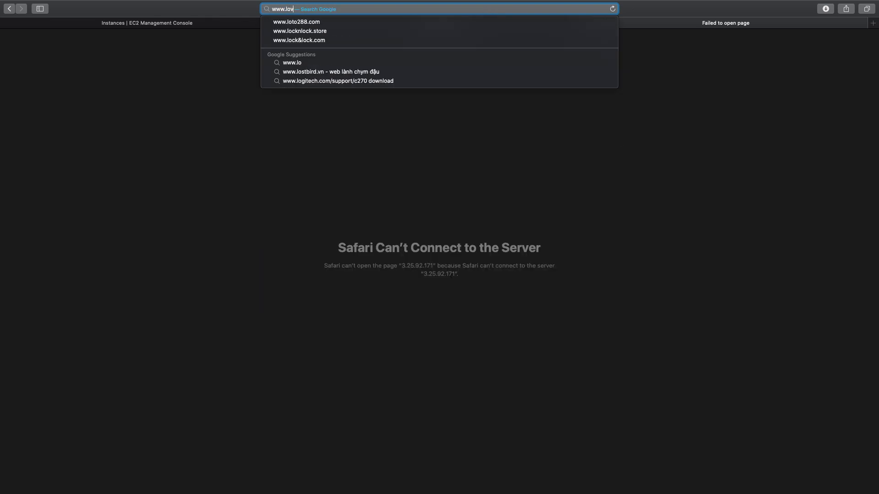
text(eyoutu)
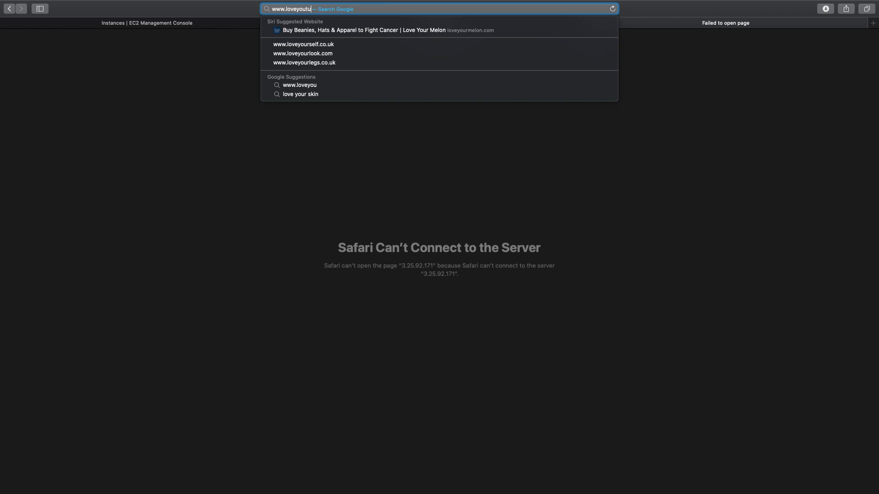
text(be.com)
key(Return)
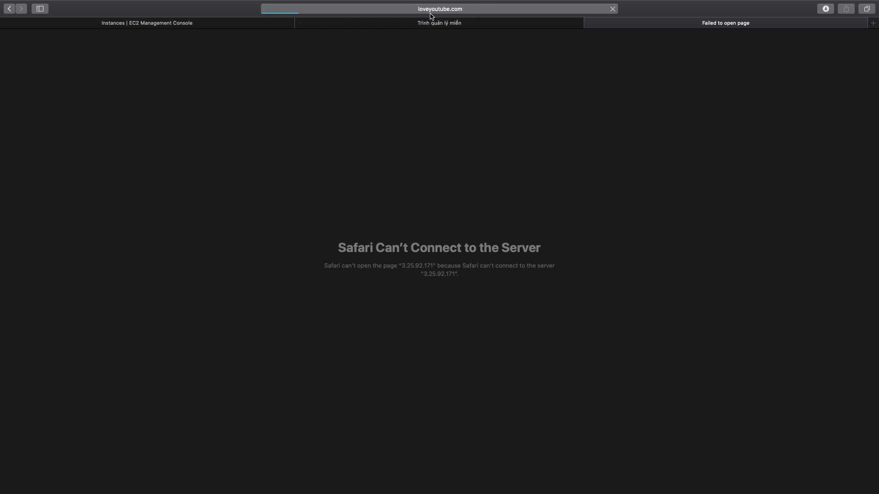
Return to the EC2 console and examine the security and networking details of the Wordpress Demo instance.
click(219, 26)
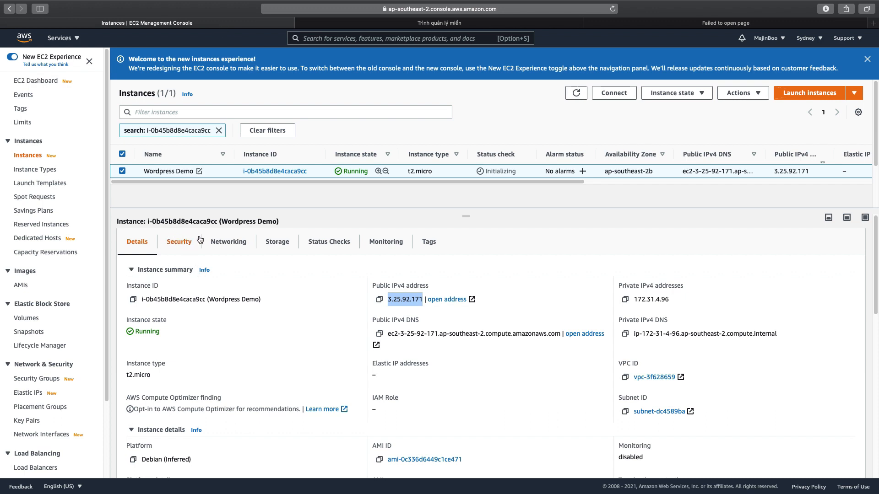
click(173, 241)
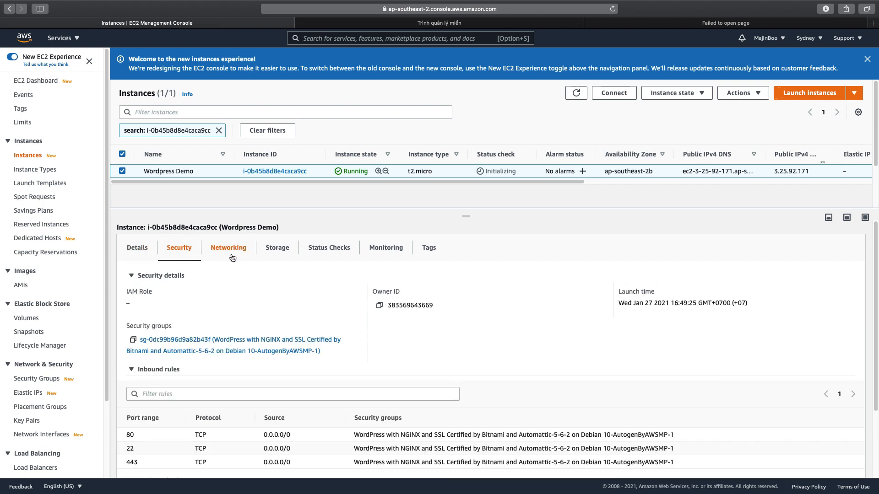
click(223, 249)
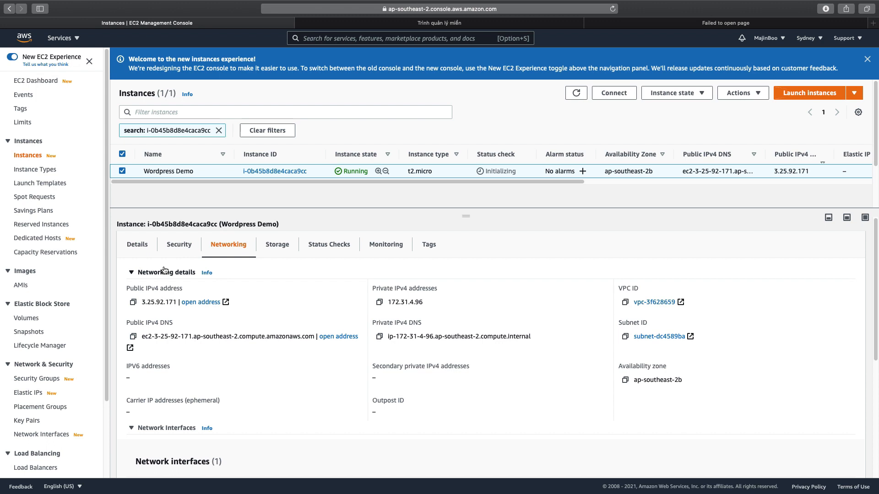
Examine the SSH client connection instructions for the Wordpress Demo instance and copy the chmod 400 command for the key file.
right_click(201, 175)
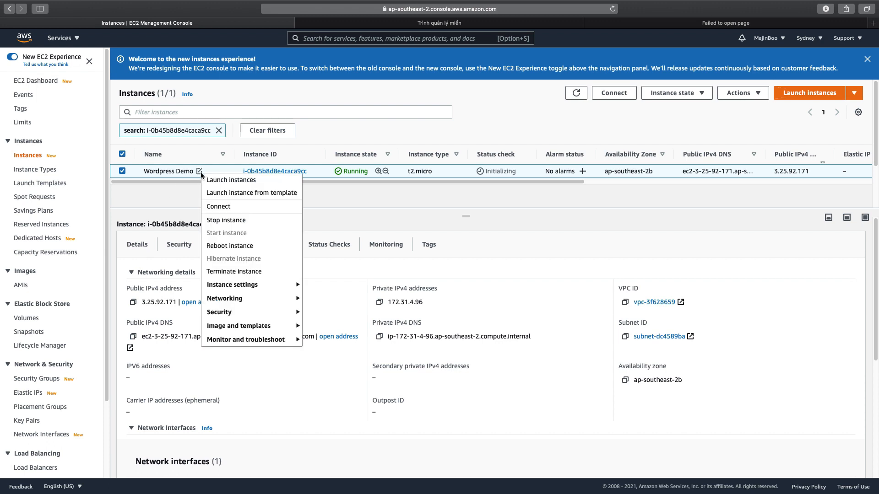
click(218, 206)
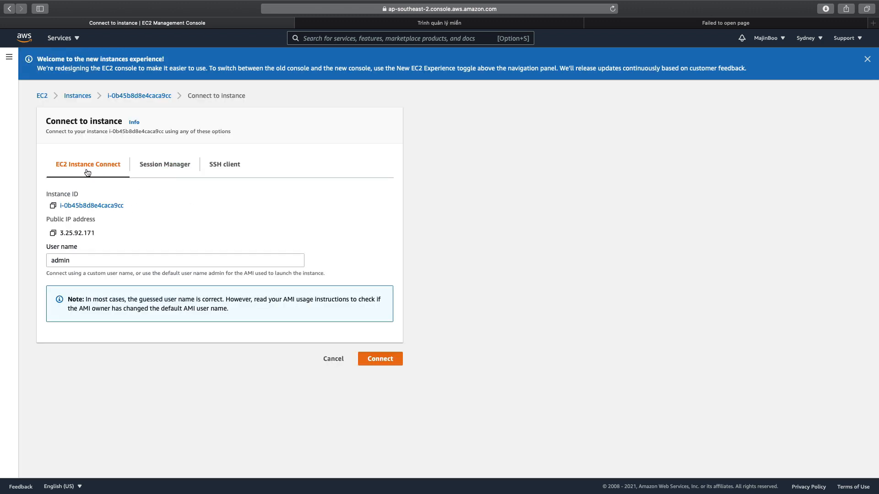
click(220, 169)
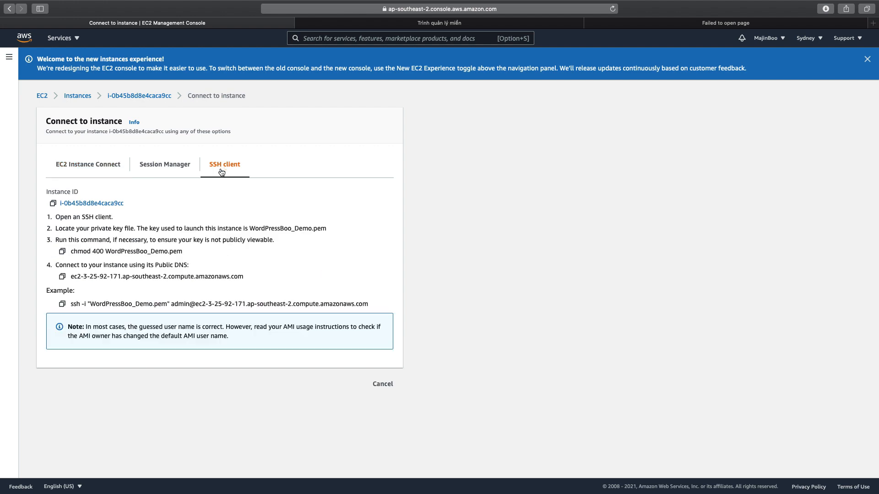
drag(72, 252, 113, 252)
click(87, 229)
drag(73, 251, 185, 252)
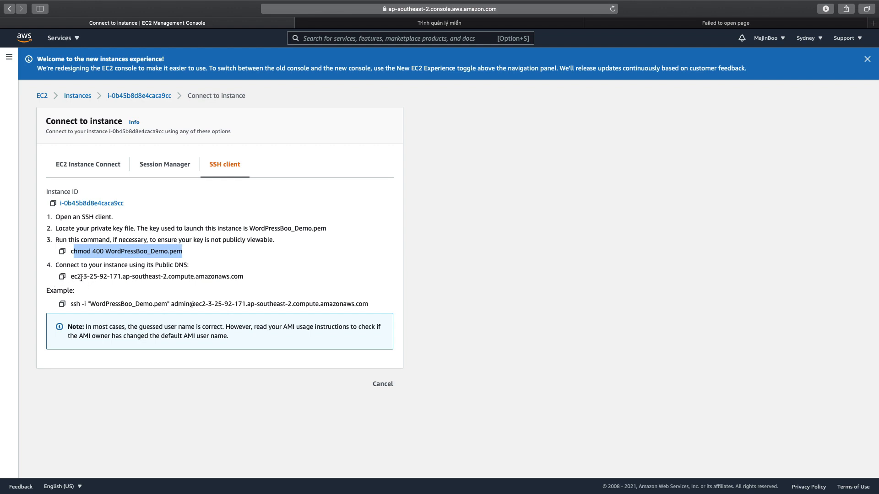
drag(79, 277, 244, 277)
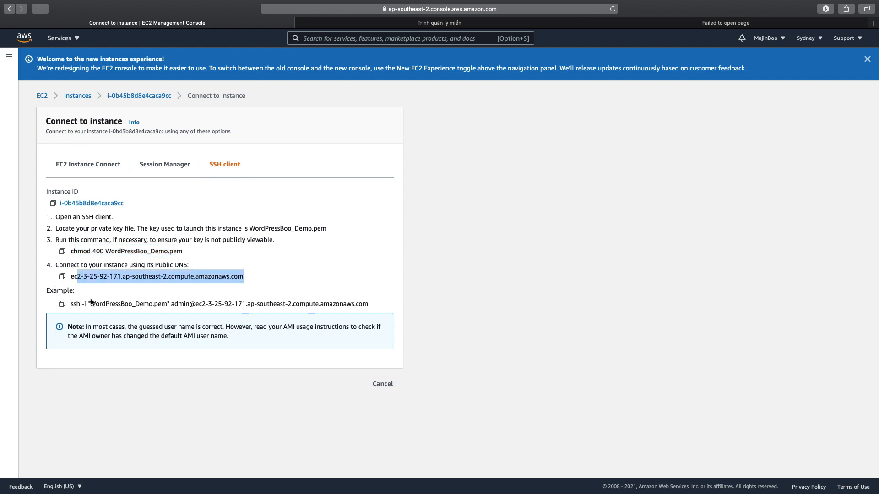
click(62, 252)
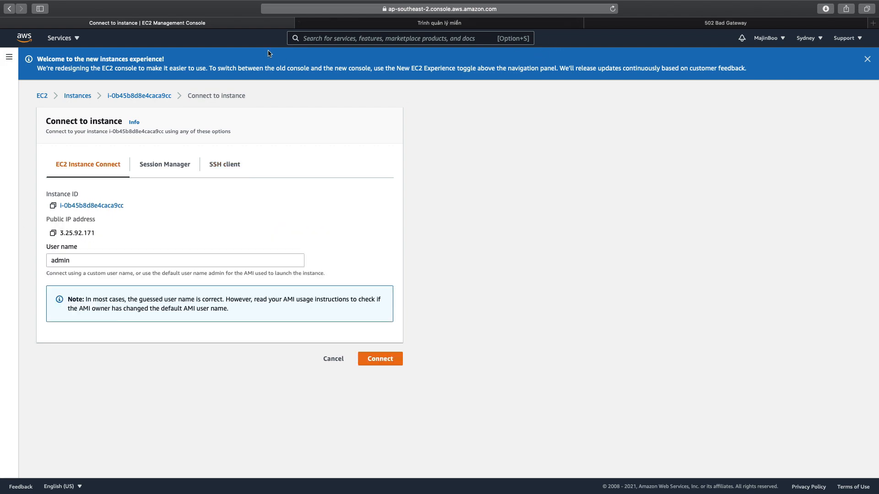
Return to the loveyoutube.com site, reload it, and examine the WordPress home page's title and first post.
click(458, 24)
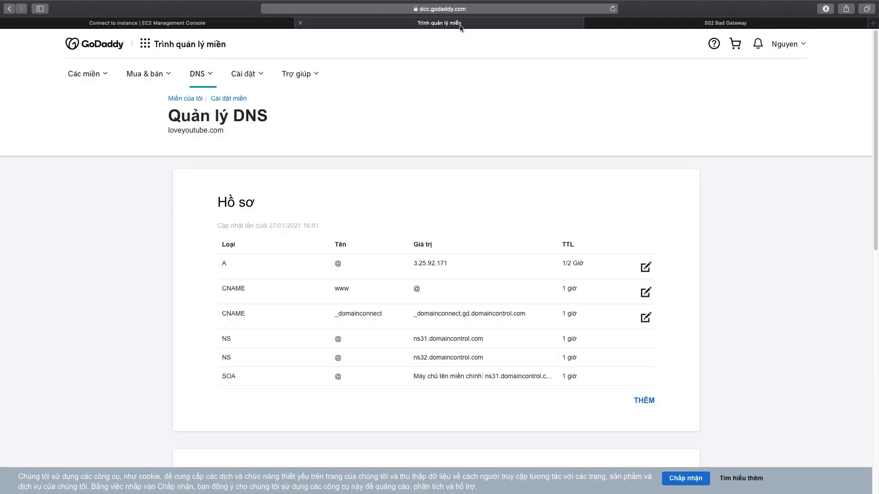
click(670, 21)
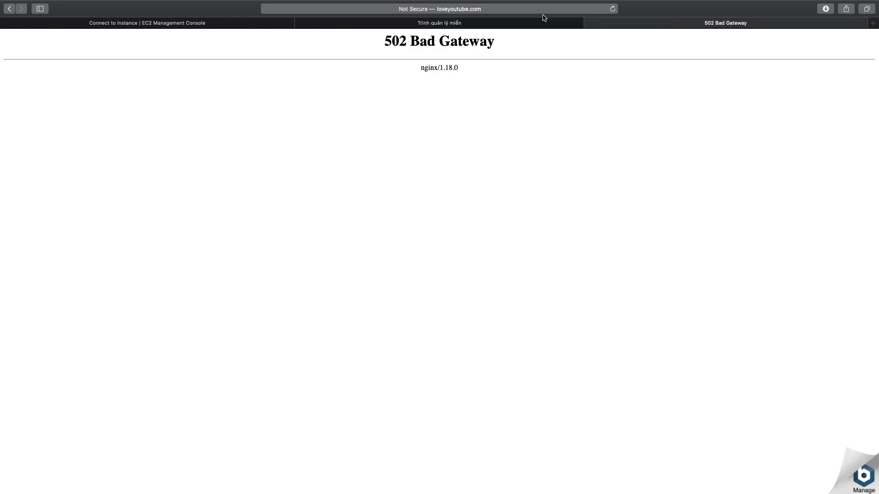
click(517, 10)
key(Return)
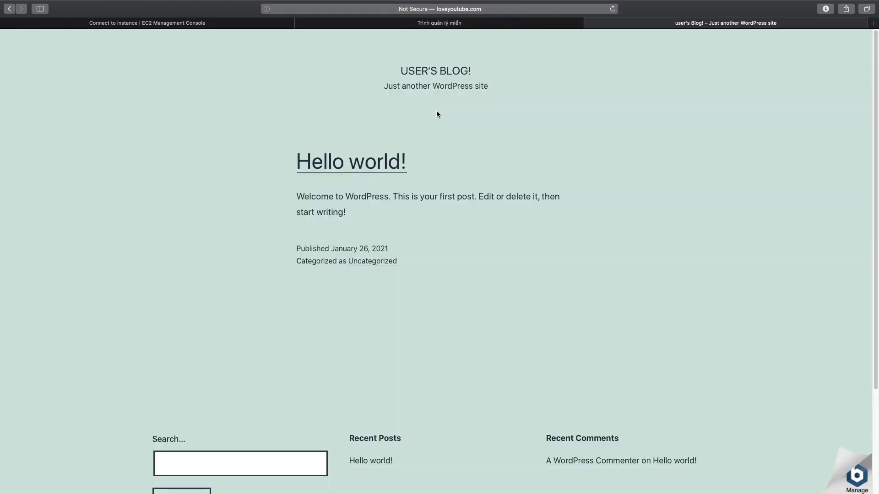
drag(401, 69, 504, 273)
click(355, 79)
From the site's Bitnami info page, open the password retrieval instructions and the Let's Encrypt SSL certificate guide in new tabs.
click(856, 486)
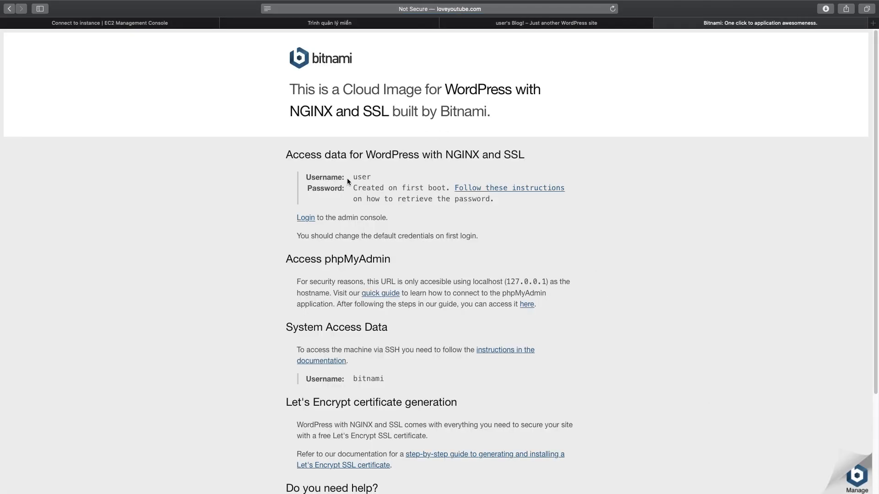
right_click(523, 191)
click(547, 193)
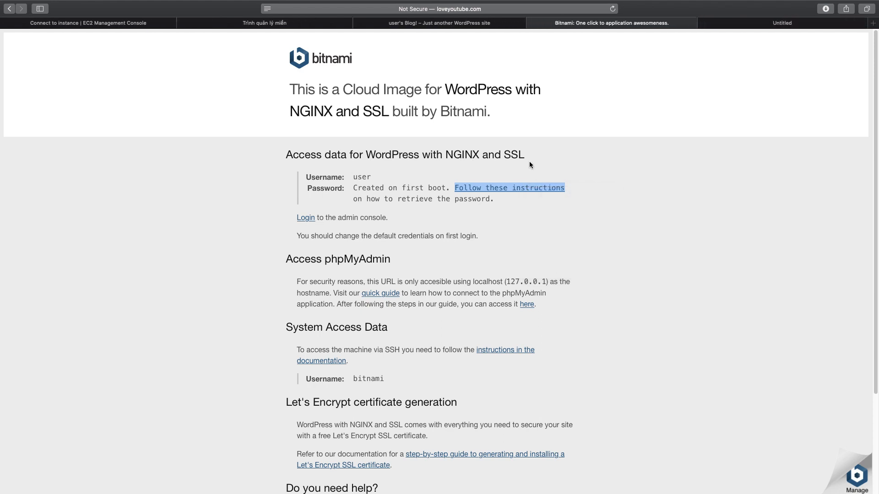
scroll(575, 260, down, 1)
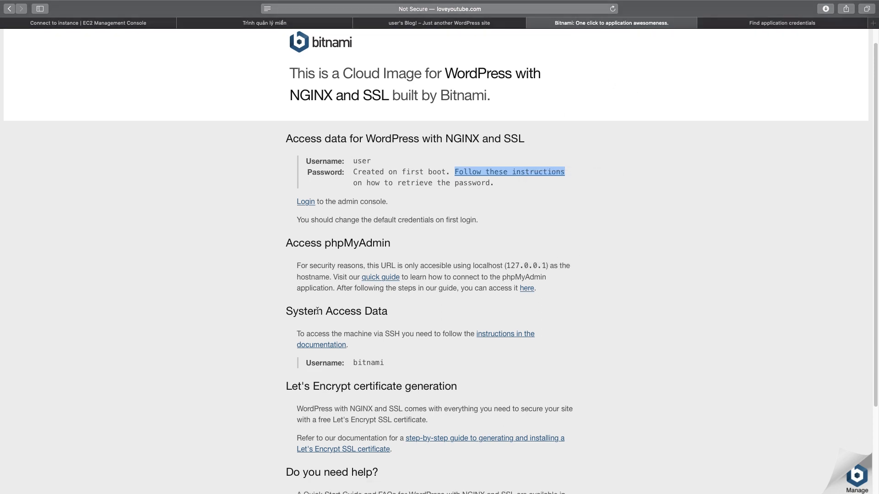
scroll(603, 285, down, 4)
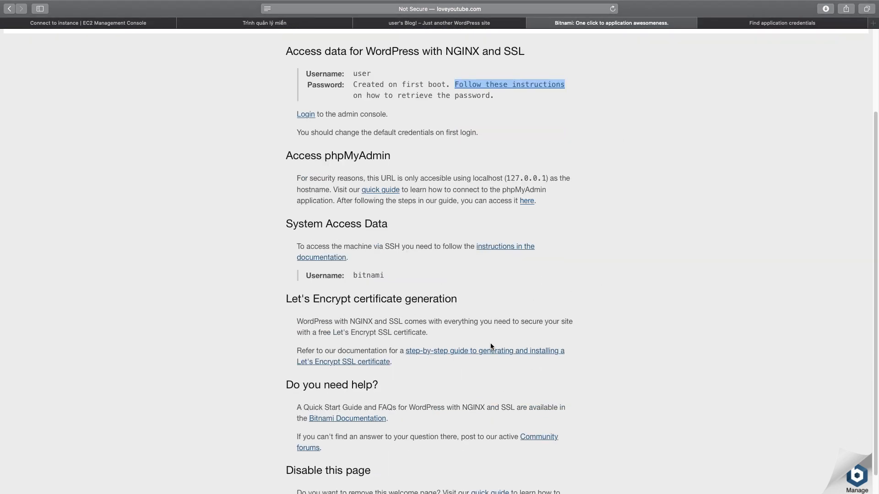
right_click(479, 348)
click(503, 357)
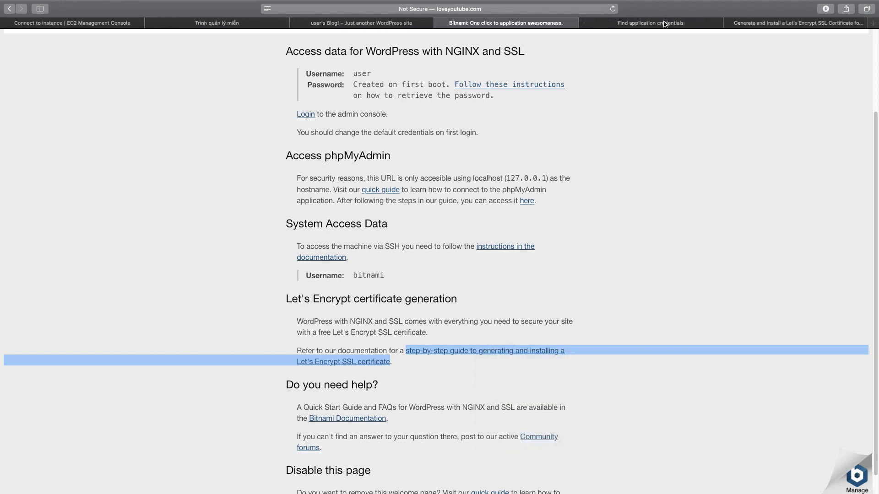
Read Bitnami's instructions for finding the application credentials through the system log in the AWS EC2 console.
click(664, 24)
scroll(592, 235, down, 4)
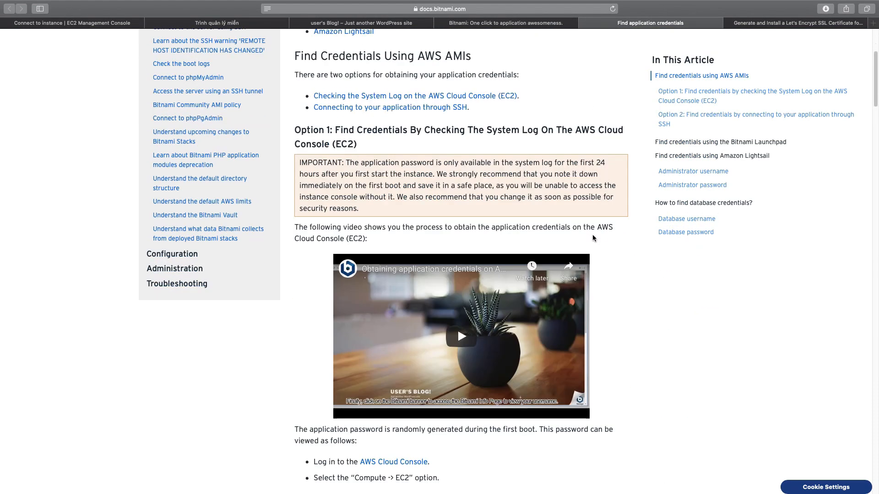
scroll(592, 236, down, 3)
scroll(592, 234, down, 15)
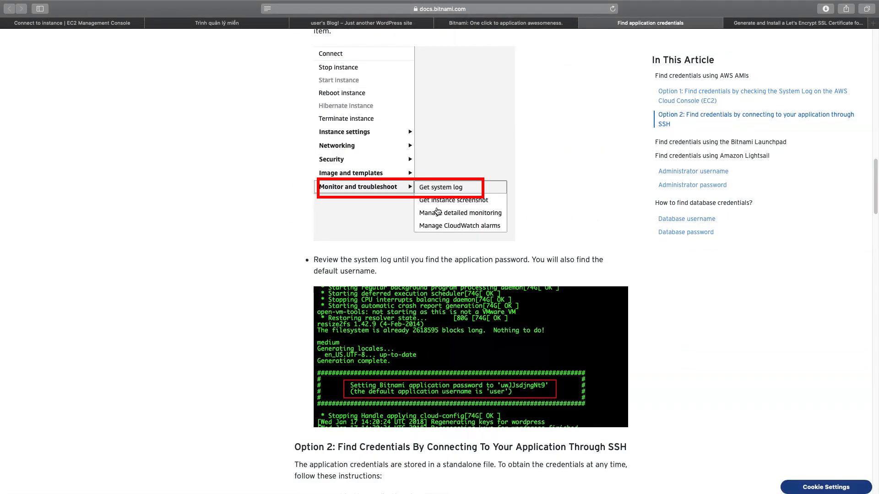
scroll(436, 207, down, 3)
scroll(404, 184, up, 7)
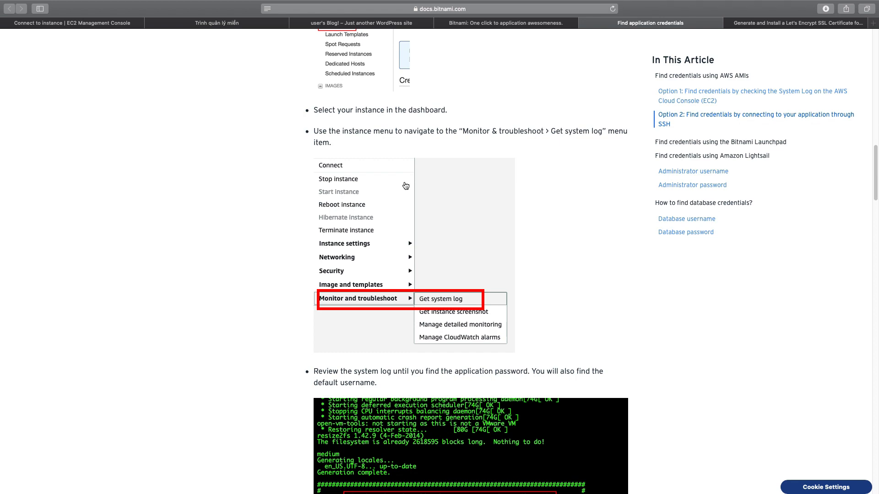
scroll(462, 289, down, 3)
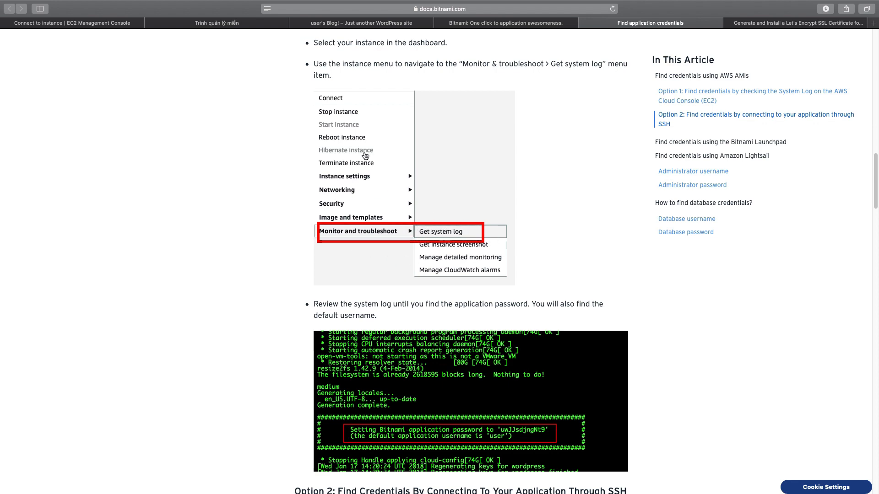
Return to the EC2 instances list and open the system log of the Wordpress Demo instance.
click(105, 24)
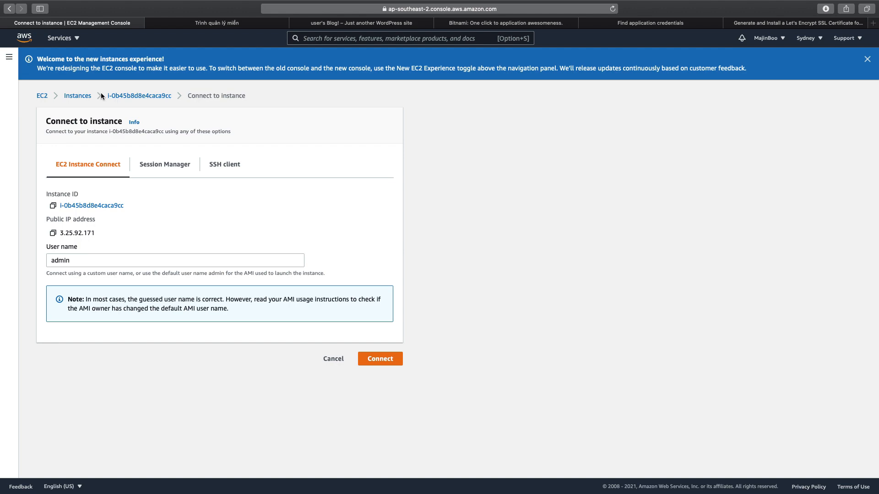
click(78, 96)
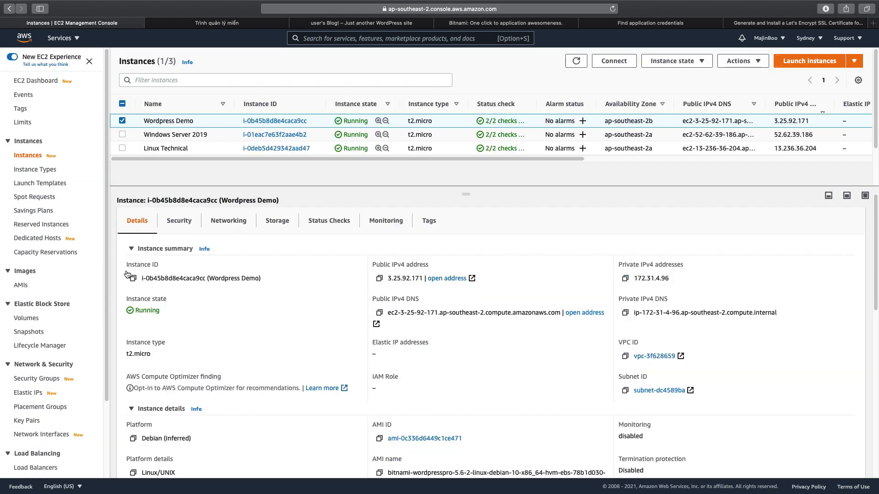
scroll(98, 278, down, 4)
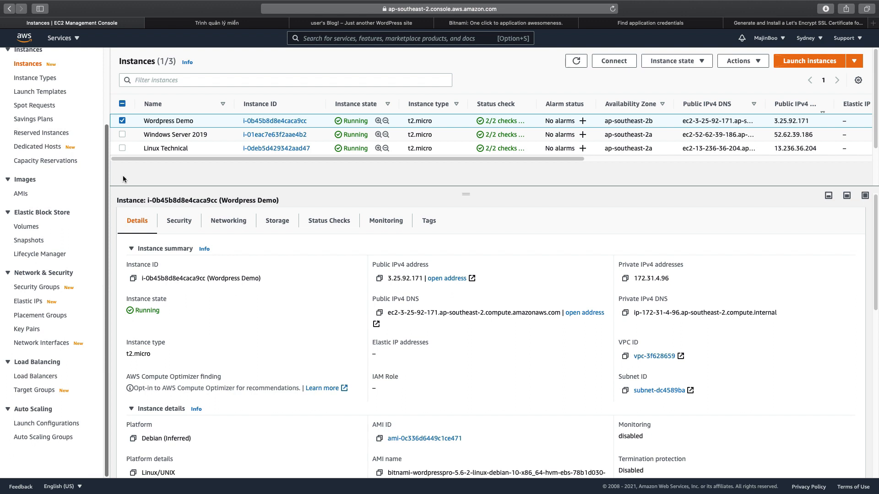
right_click(173, 122)
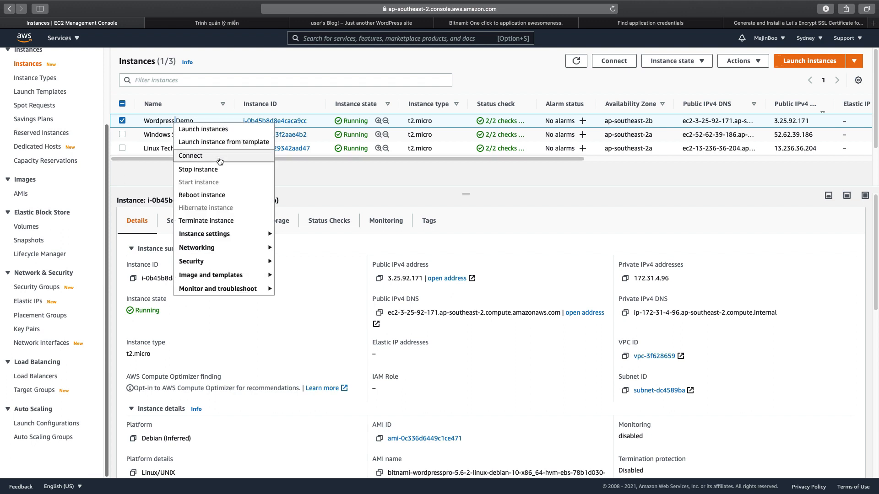
mouse_move(257, 293)
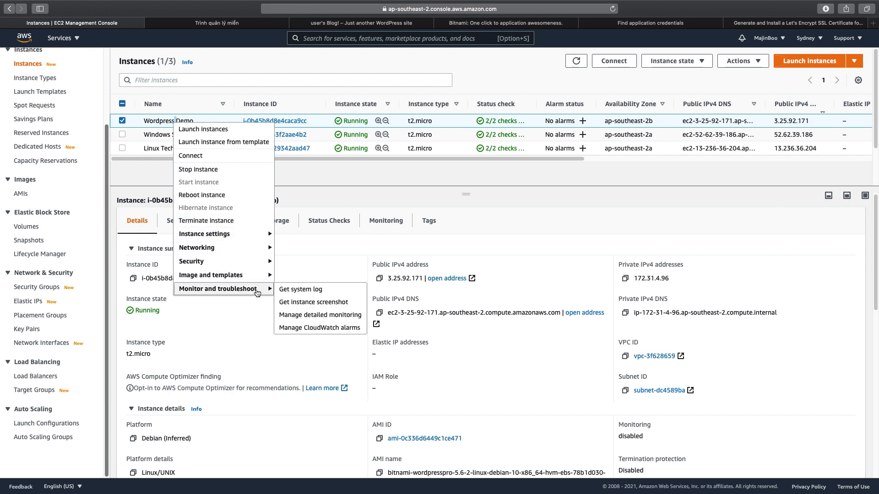
click(300, 291)
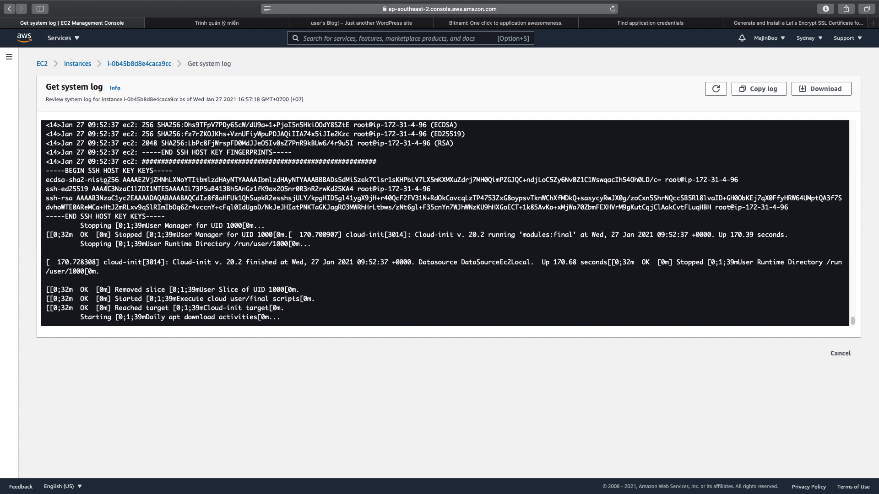
Find the Bitnami application username and password in the system log and copy the password.
scroll(212, 217, up, 5)
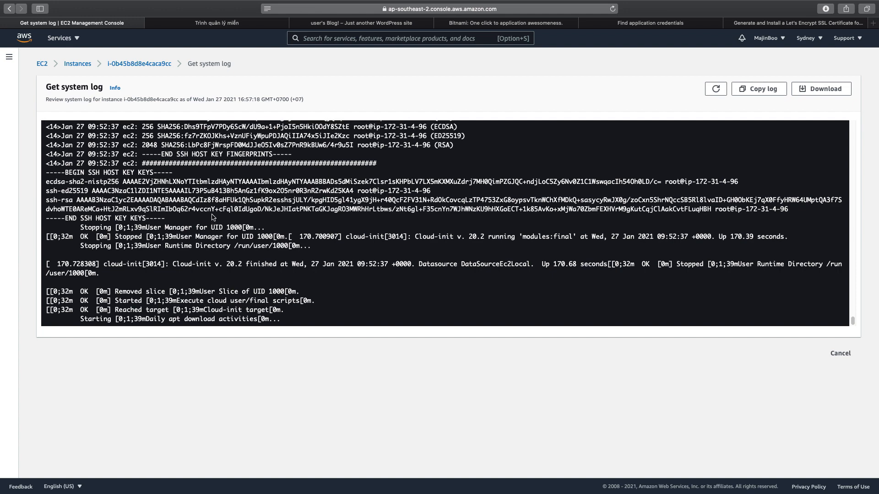
scroll(212, 215, up, 1)
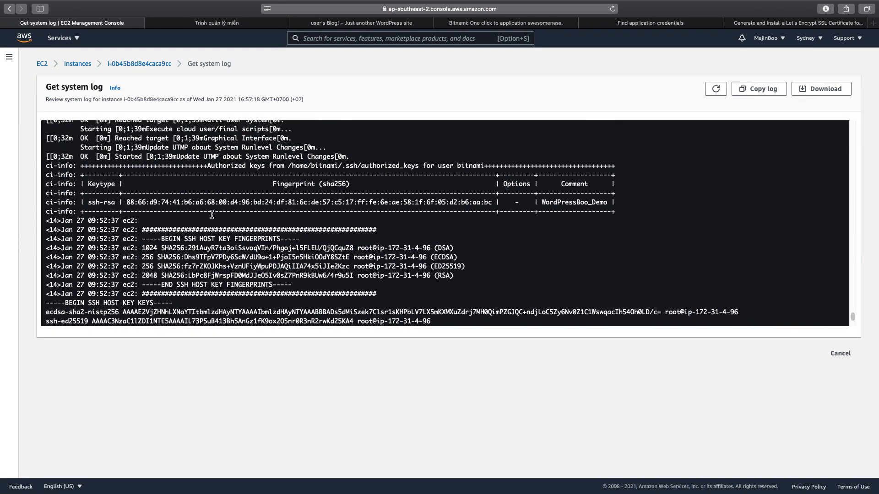
scroll(209, 213, up, 15)
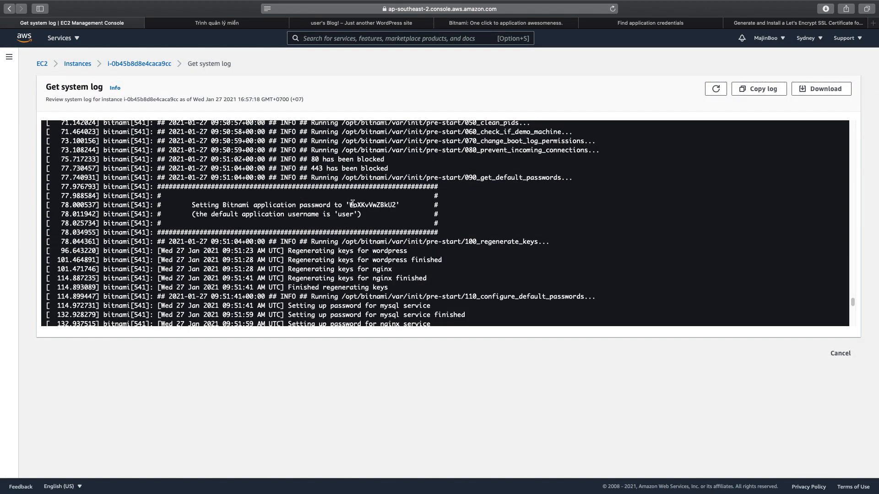
drag(351, 204, 393, 205)
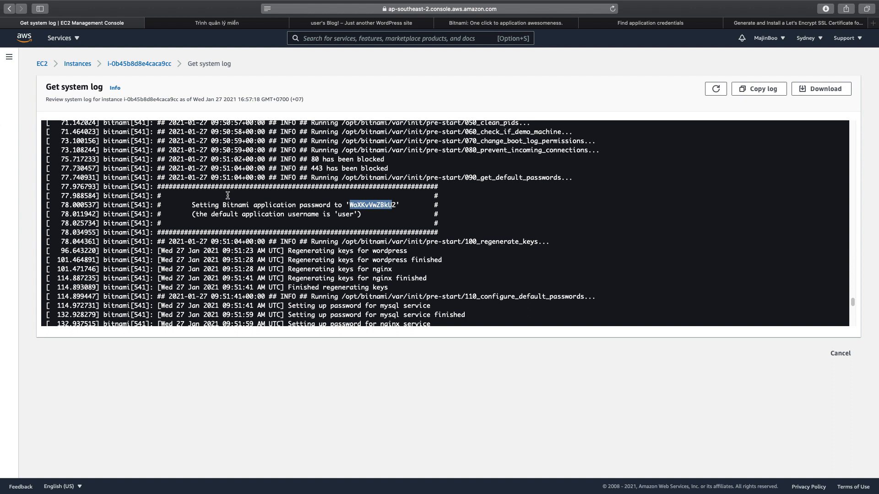
drag(194, 201, 375, 214)
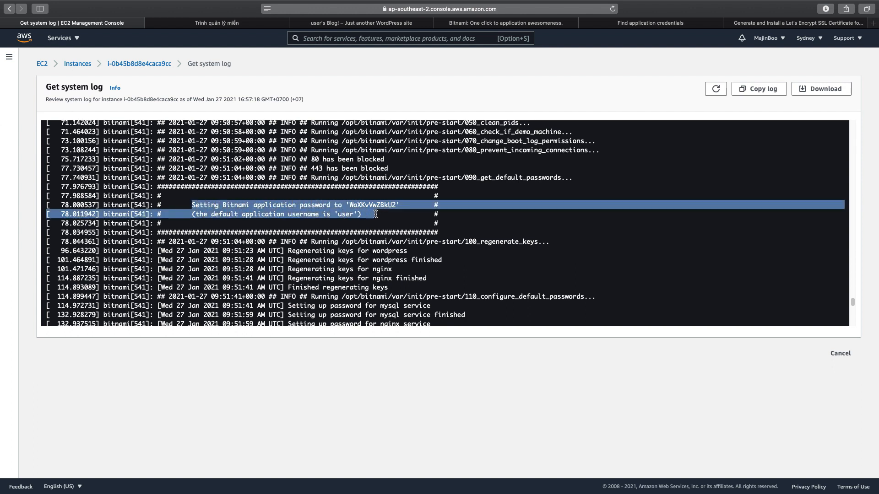
click(375, 215)
drag(351, 205, 393, 205)
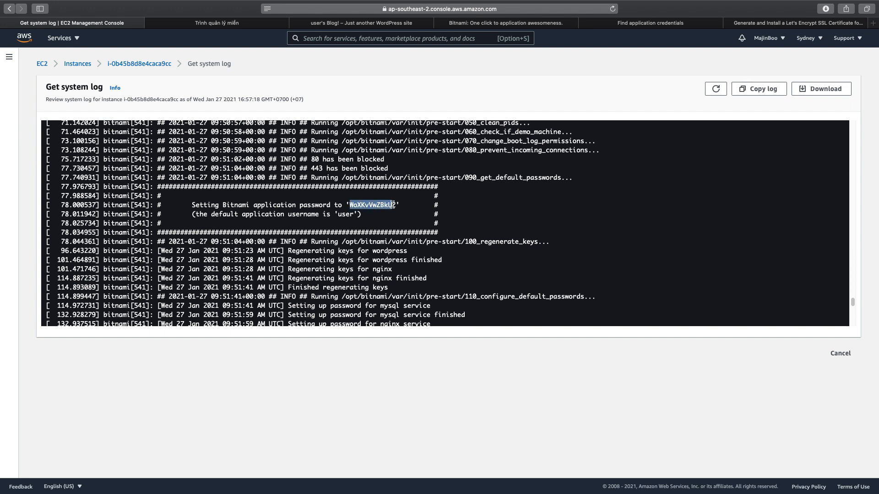
right_click(397, 205)
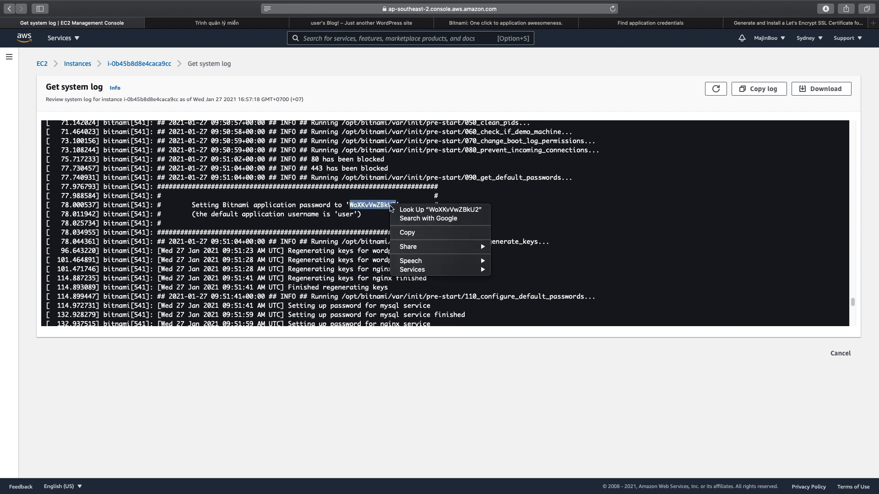
click(399, 229)
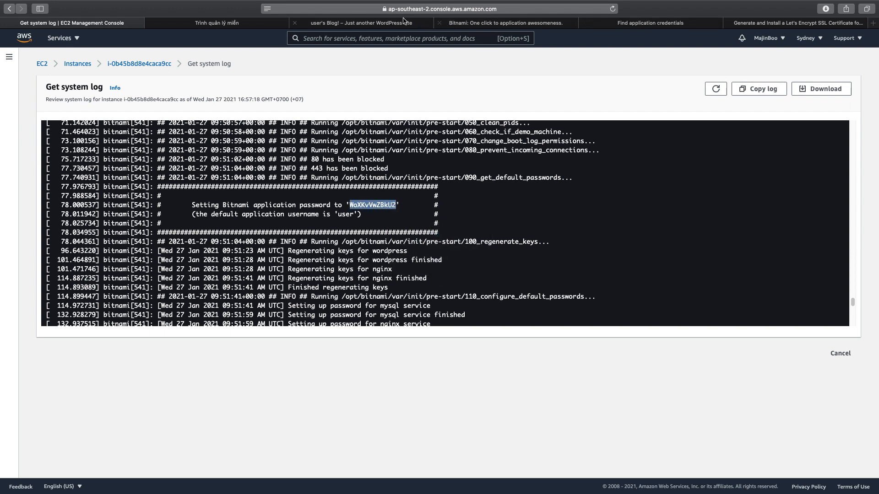
click(381, 23)
click(465, 9)
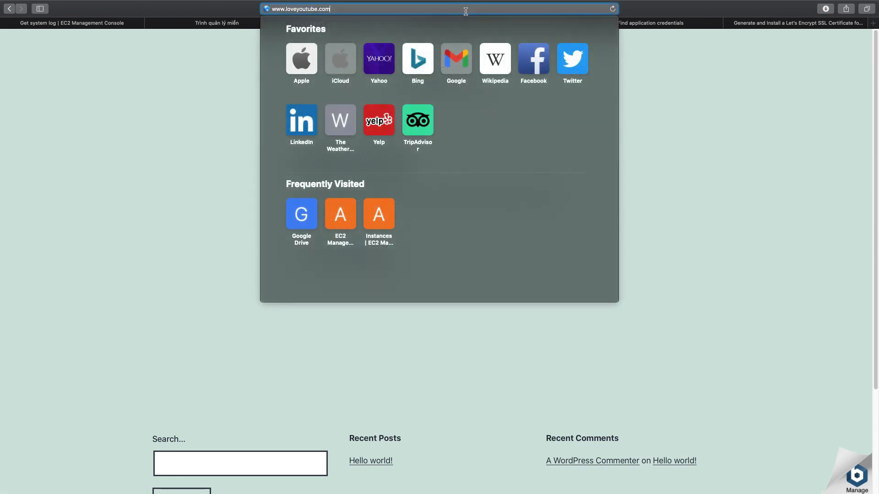
text(wp)
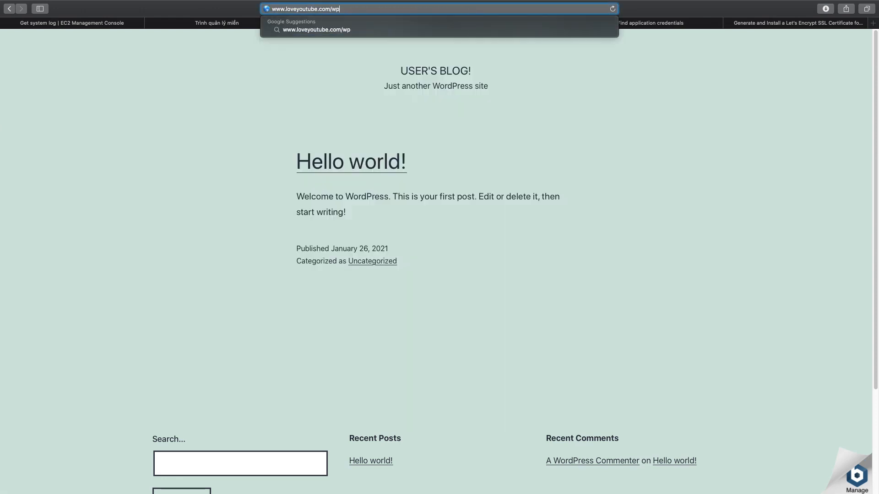
text(-admin)
key(Return)
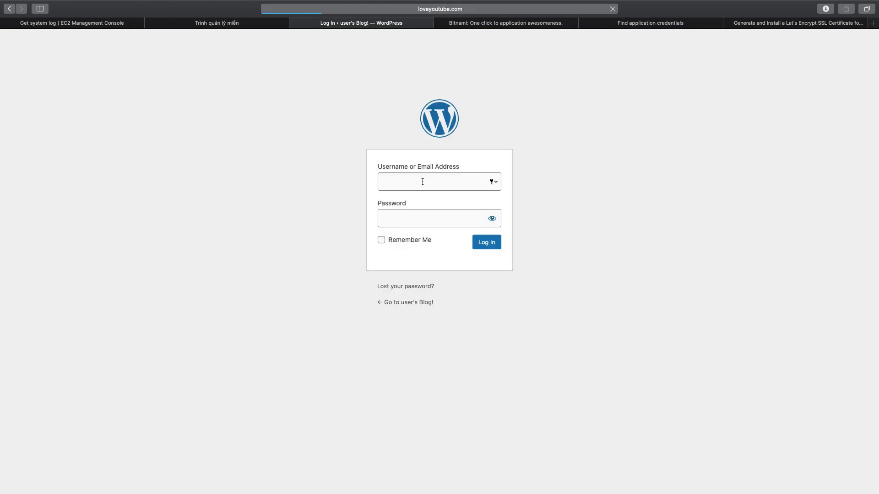
Log in to WordPress with the username user and the copied application password, and save the password in the browser.
text(user)
key(Tab)
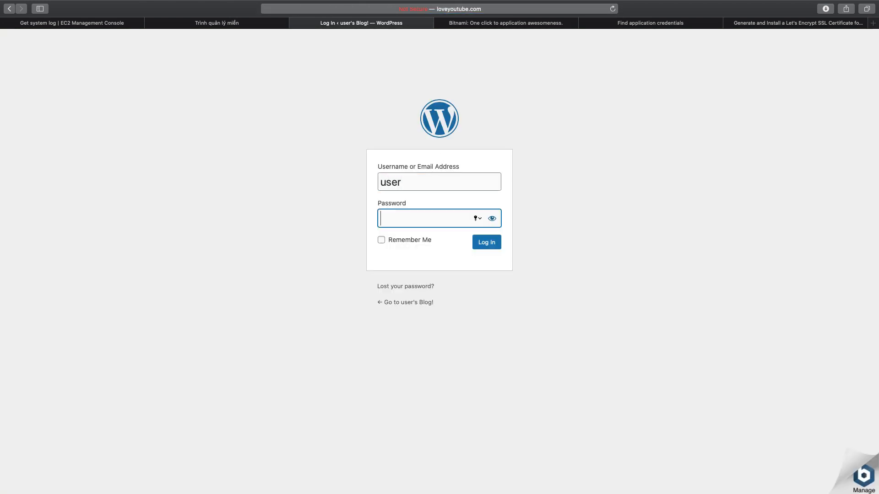
right_click(402, 220)
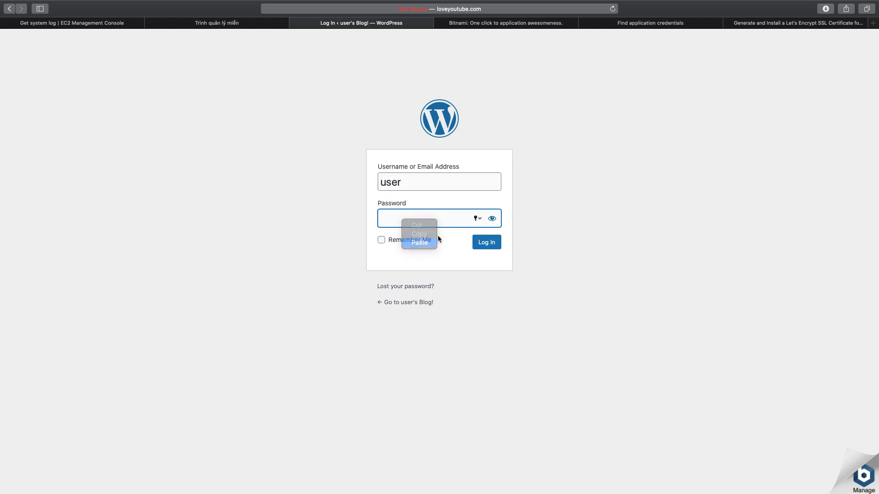
click(496, 245)
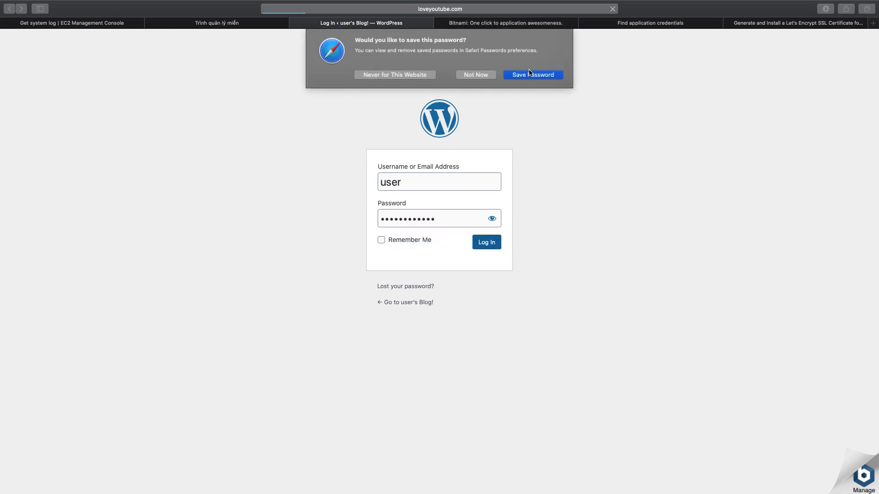
click(531, 78)
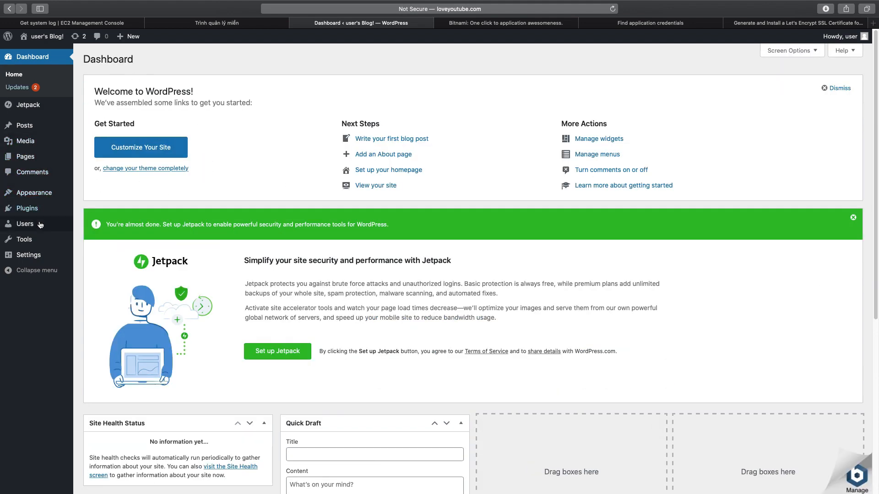
Go to the site's WordPress themes and open the catalogue for adding a new theme.
mouse_move(35, 193)
click(88, 194)
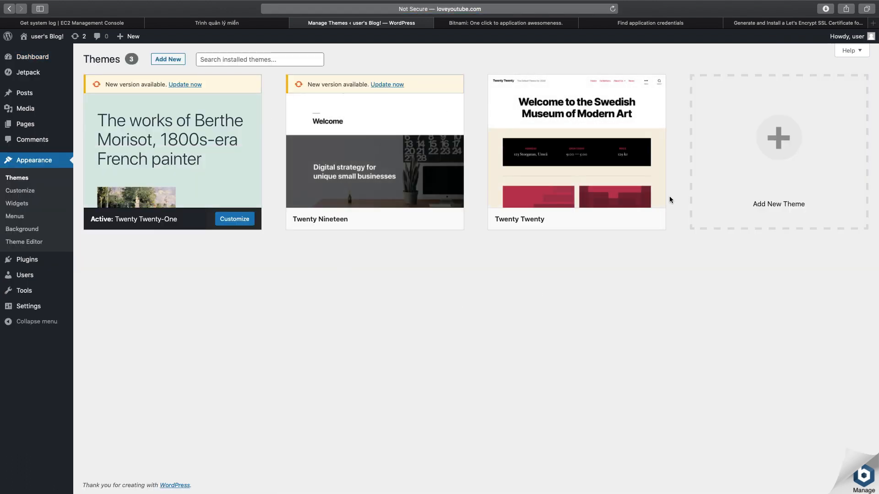
click(782, 143)
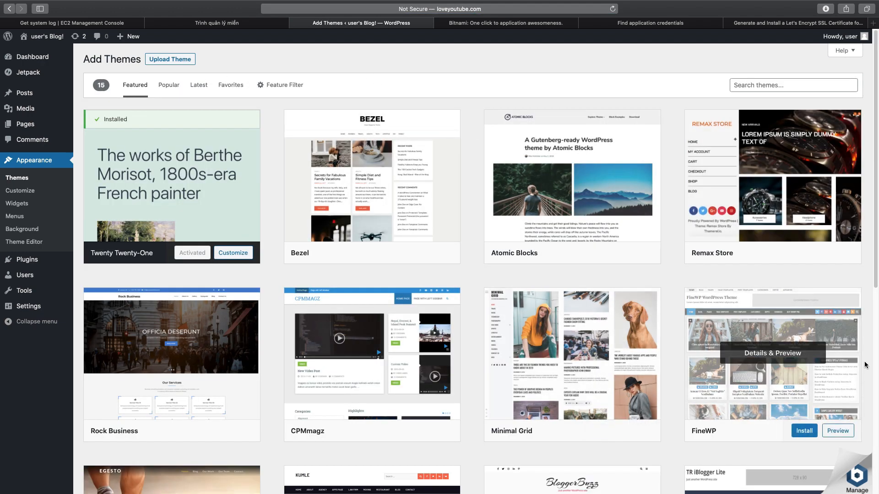
Install and activate the Automobile Hub theme from the featured themes.
scroll(810, 398, down, 1)
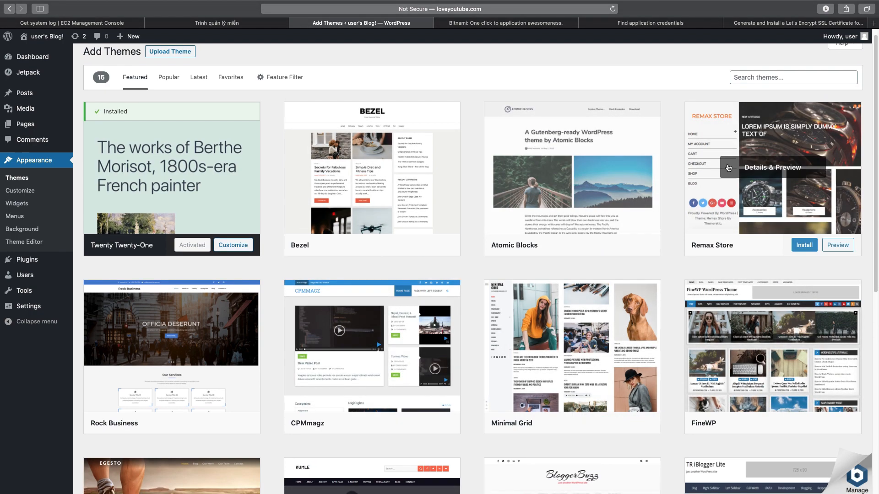
scroll(413, 345, down, 6)
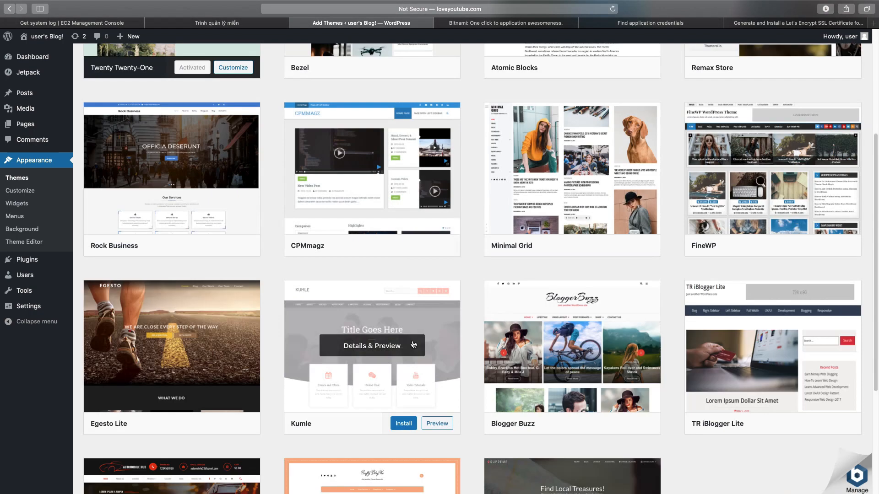
scroll(572, 297, down, 3)
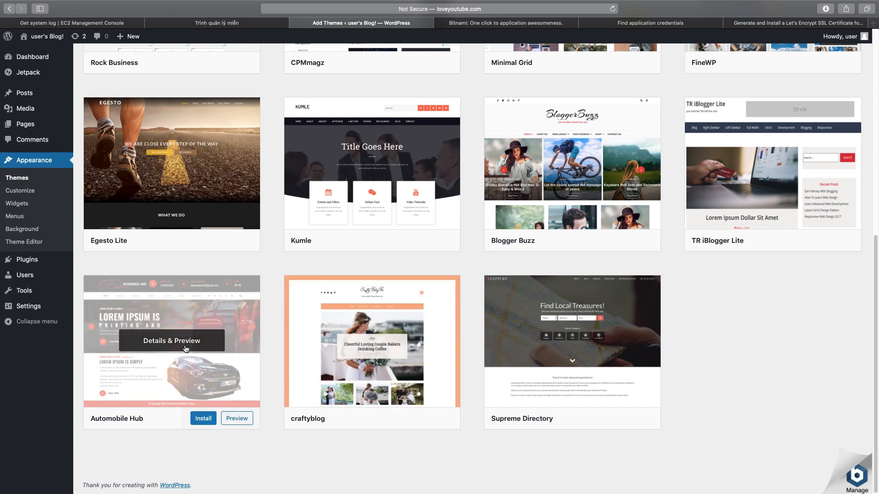
click(196, 417)
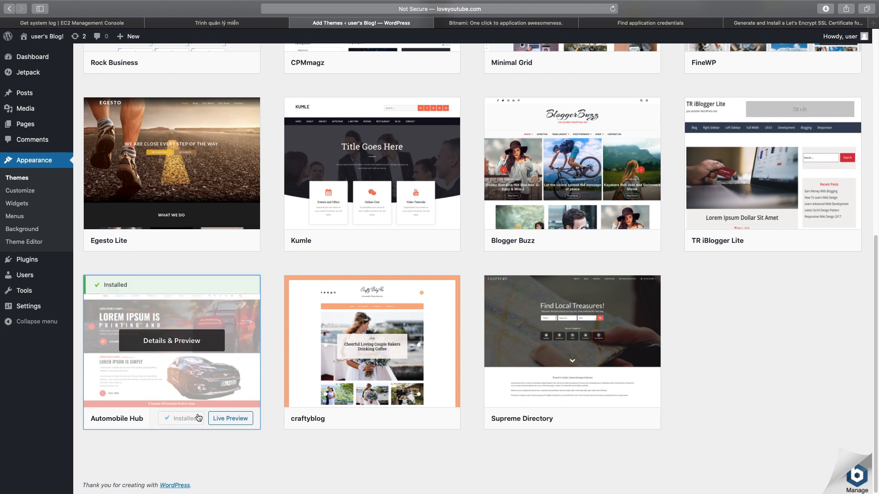
click(187, 420)
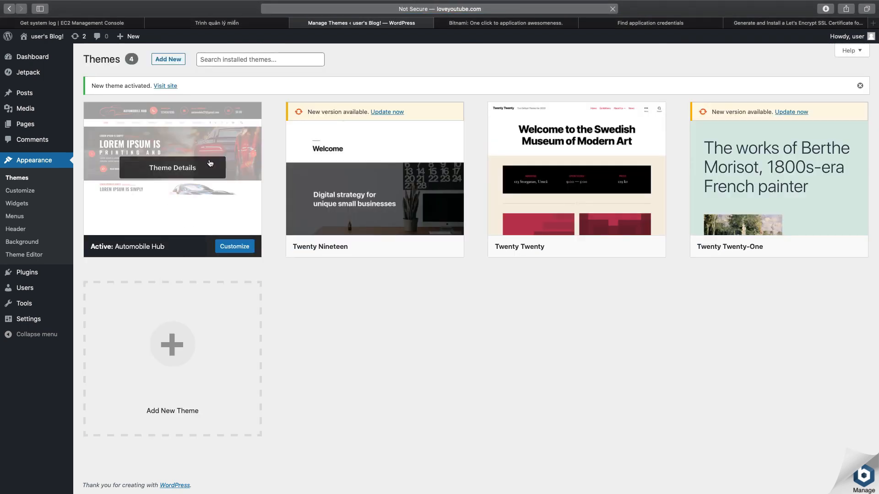
click(875, 23)
text(www.loveyoutube.com)
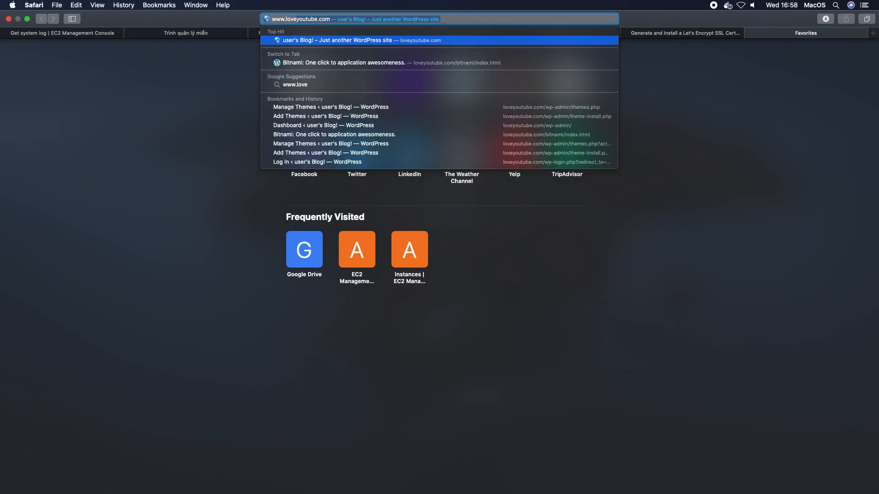
key(Return)
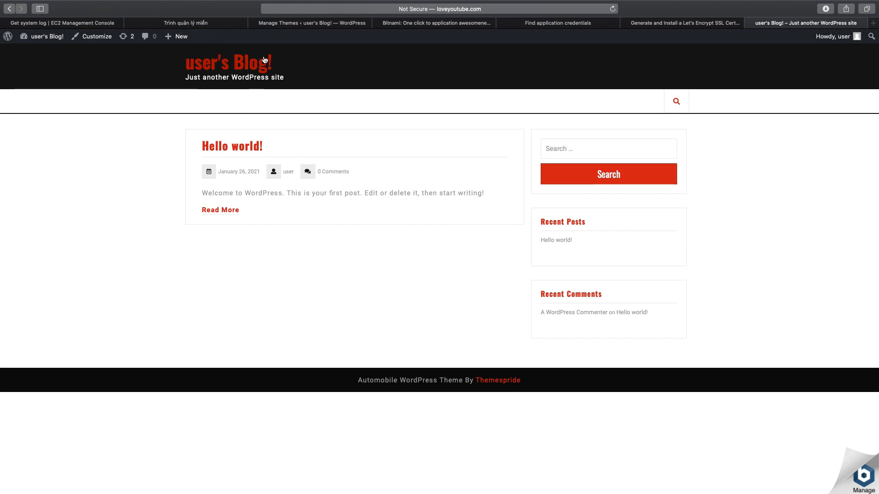
click(589, 151)
click(255, 67)
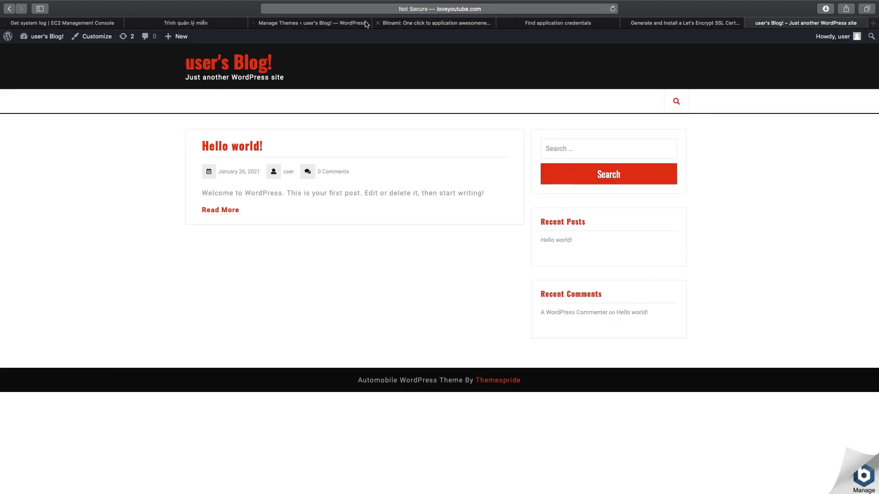
Open the theme customizer for the Automobile Hub theme and examine the Custom Home page options.
click(320, 24)
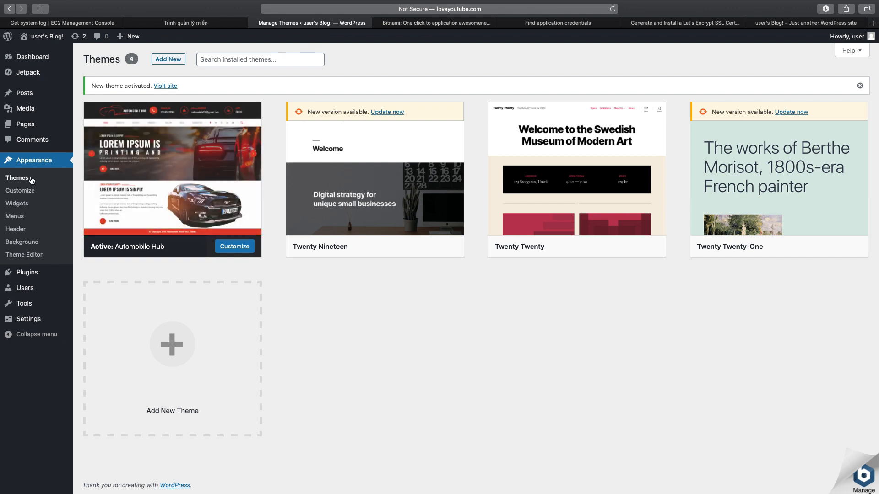
click(20, 191)
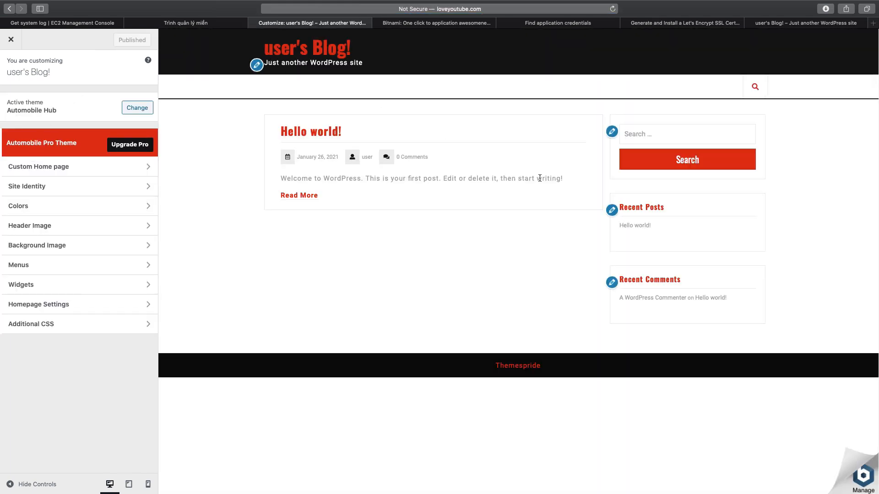
click(94, 174)
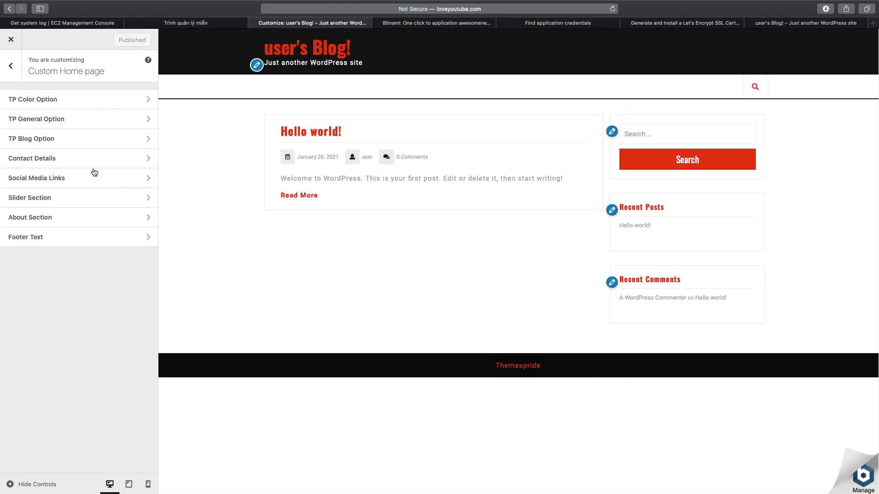
click(16, 70)
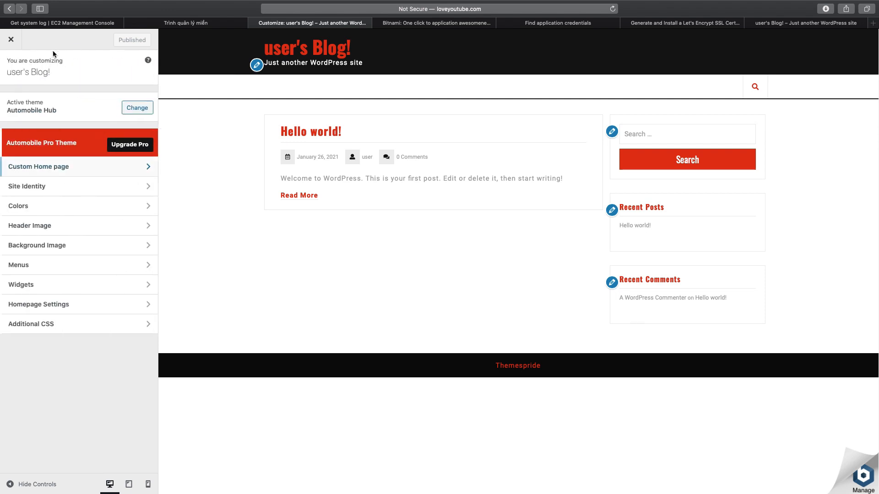
Check the full address of the site's home page and the DNS records of loveyoutube.com in GoDaddy.
click(776, 27)
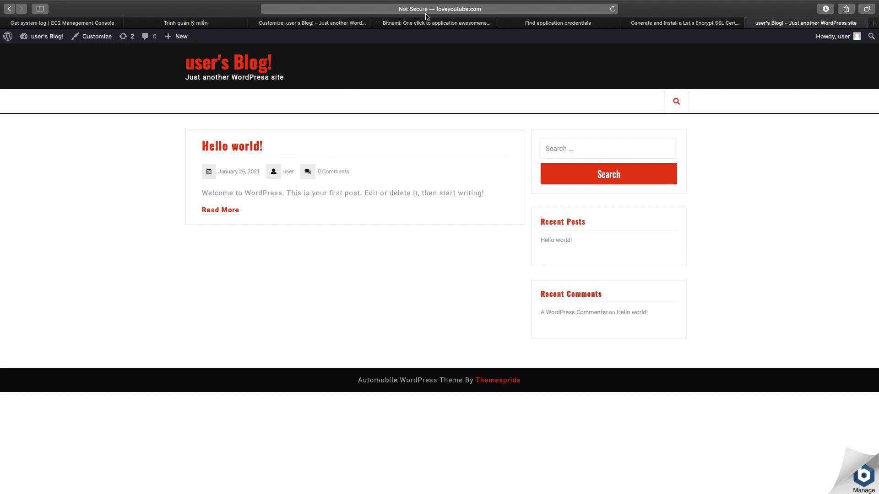
click(325, 7)
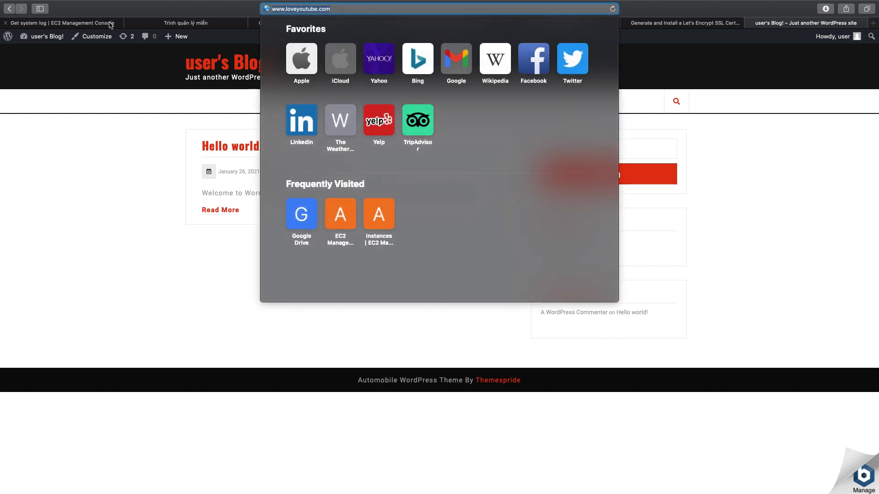
click(170, 27)
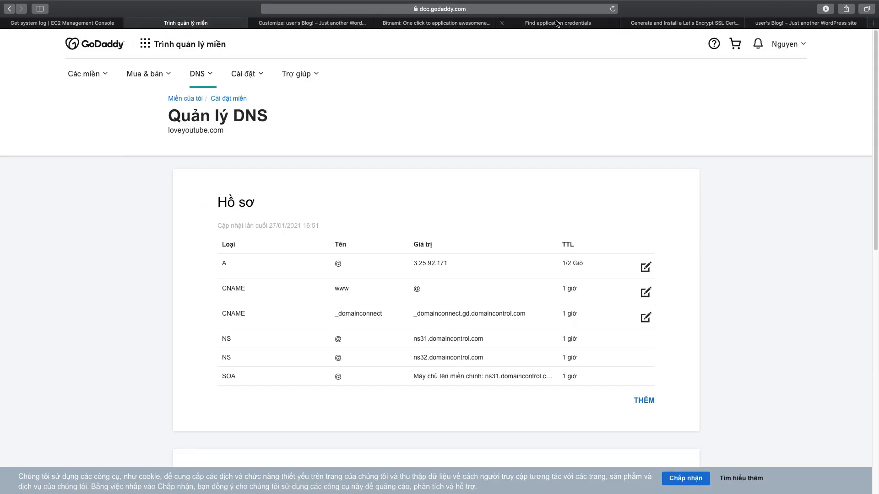
In the Bitnami credentials guide, examine Option 2 for finding credentials through SSH and its command sudo cat /home/bitnami/bitnami_credentials.
click(549, 23)
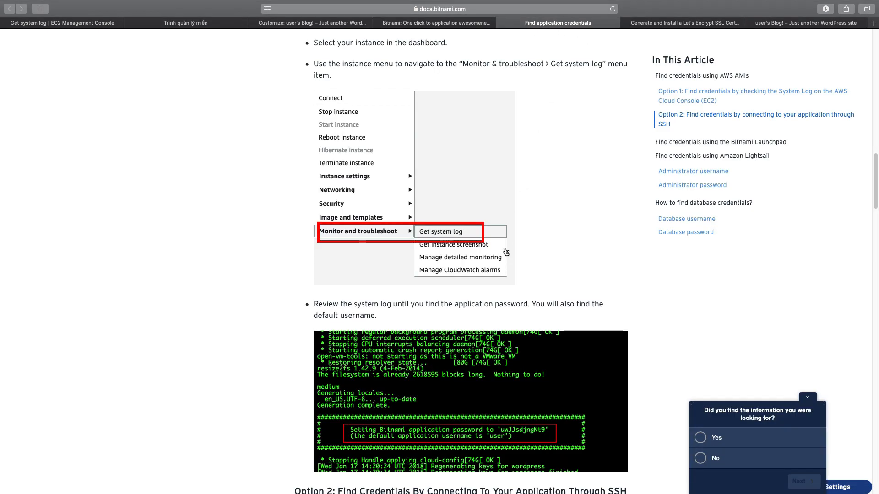
scroll(510, 244, down, 10)
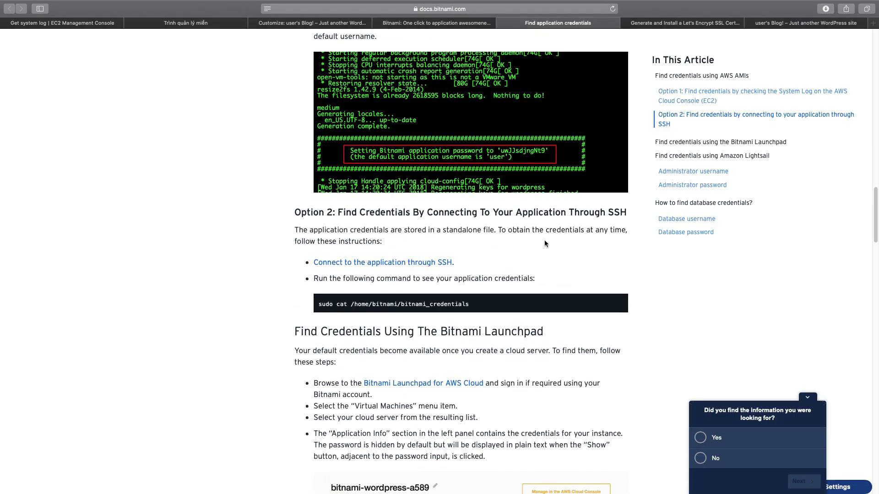
scroll(553, 247, down, 1)
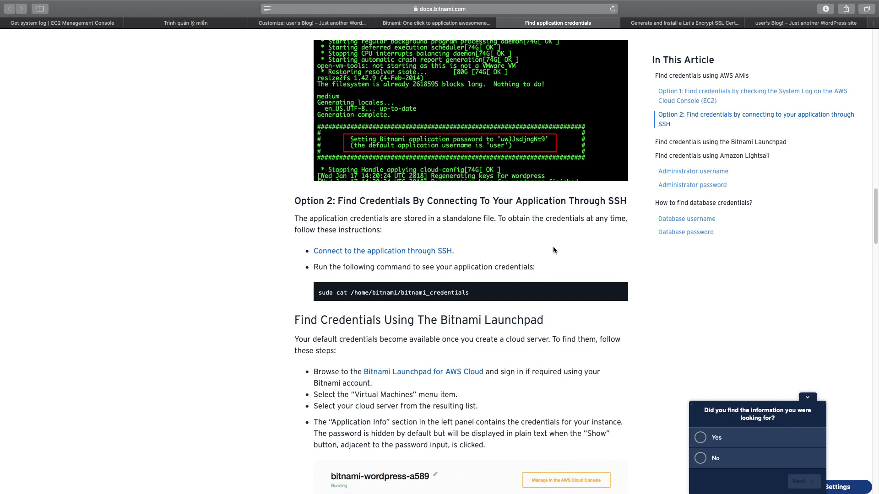
scroll(553, 247, down, 4)
drag(370, 111, 498, 111)
scroll(524, 170, down, 1)
scroll(525, 171, down, 2)
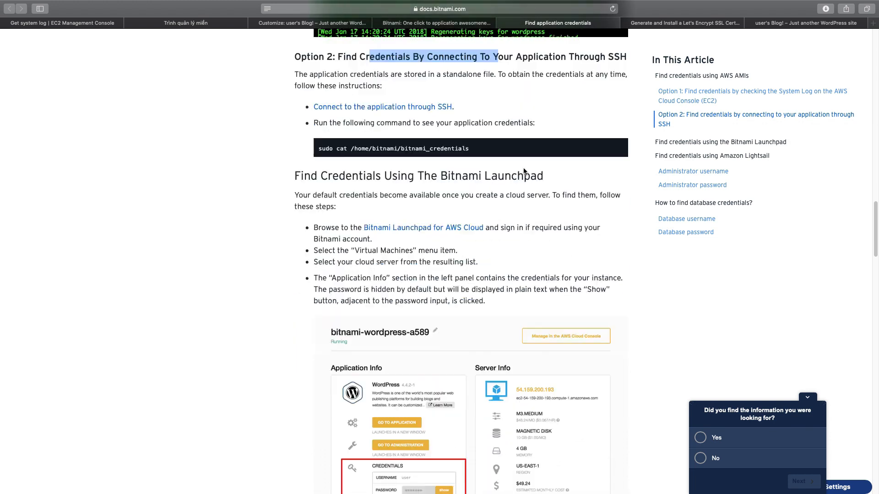
drag(319, 149, 488, 149)
scroll(504, 200, down, 1)
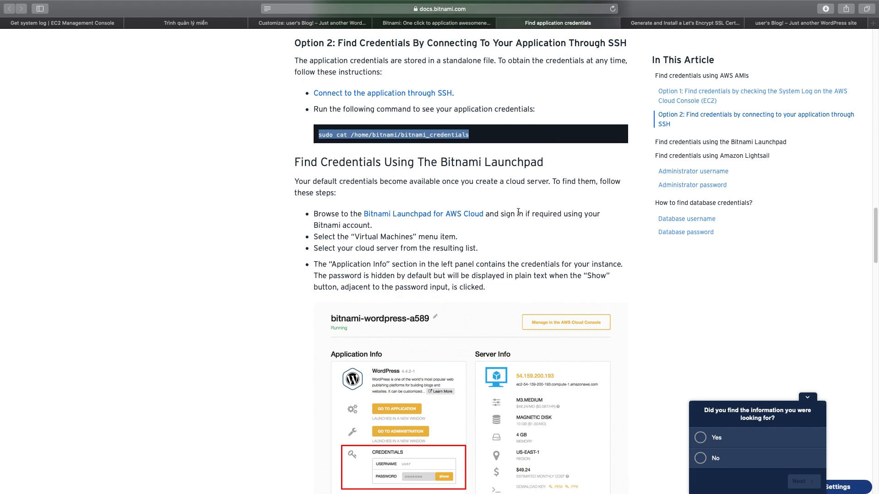
Read the credentials guide's sections on the Bitnami Launchpad, Amazon Lightsail and database credentials.
scroll(535, 224, down, 5)
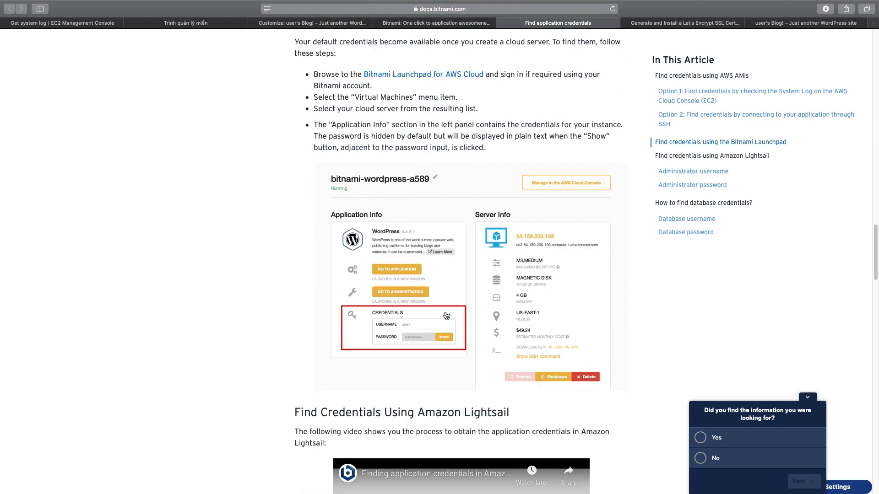
scroll(480, 316, down, 2)
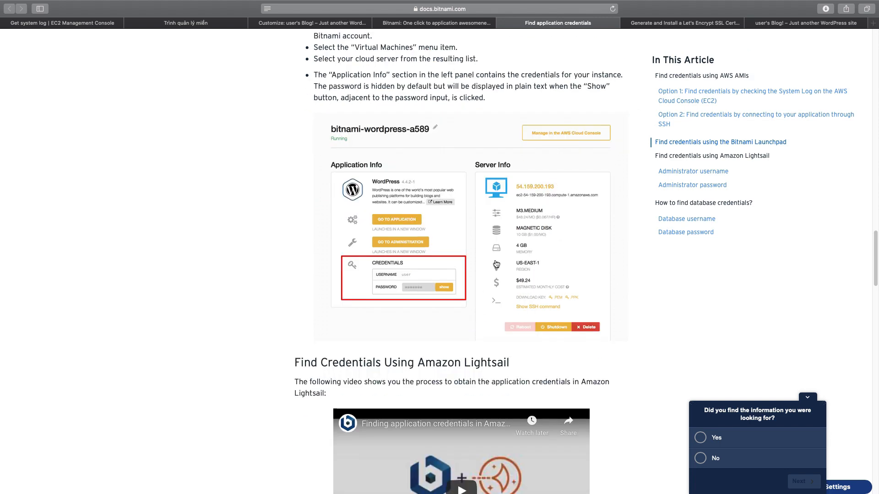
scroll(525, 296, down, 5)
scroll(525, 297, down, 7)
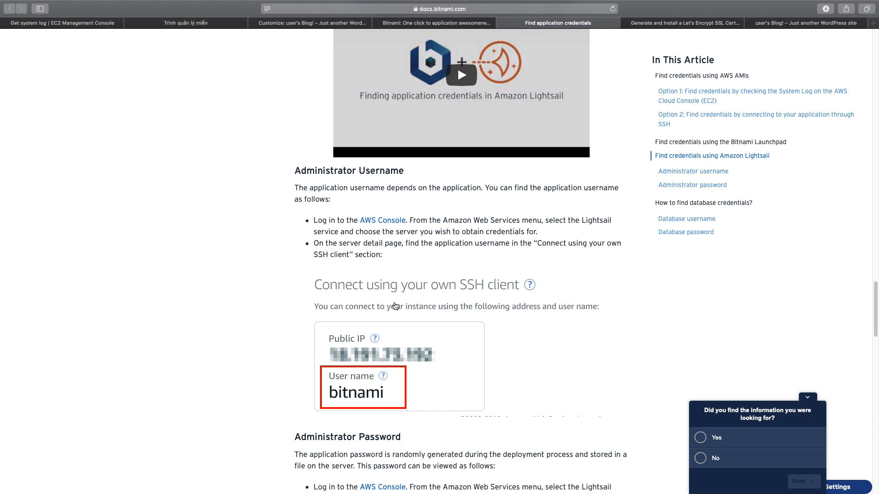
scroll(395, 304, down, 3)
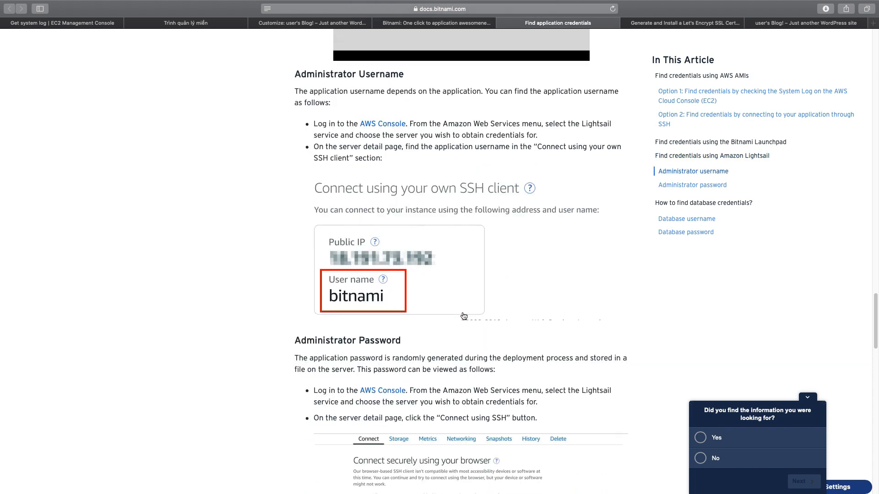
scroll(483, 325, down, 10)
scroll(483, 325, down, 7)
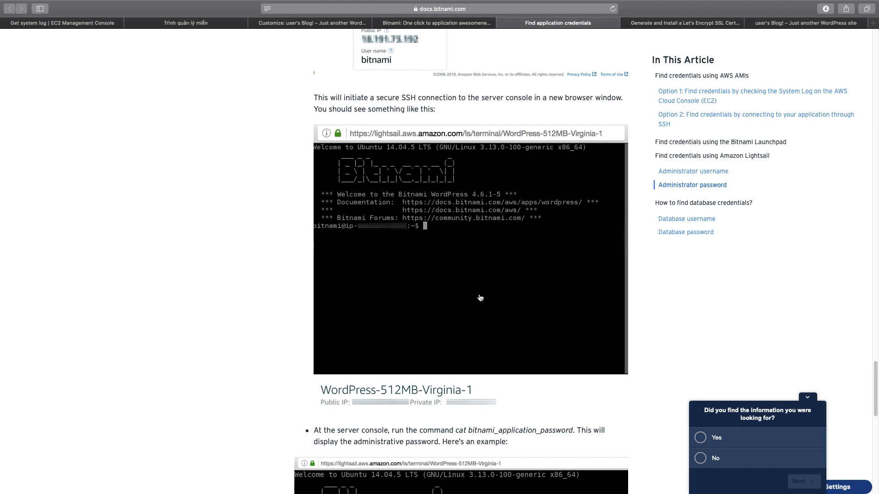
scroll(480, 298, down, 7)
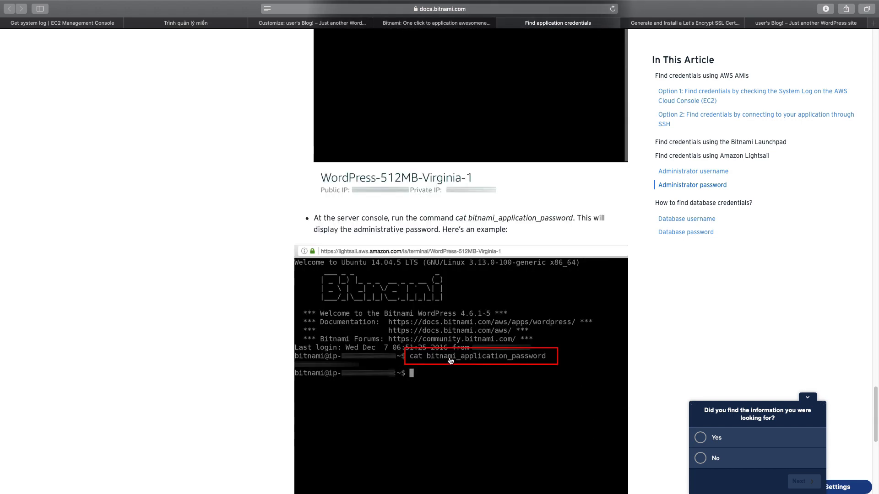
scroll(526, 362, down, 10)
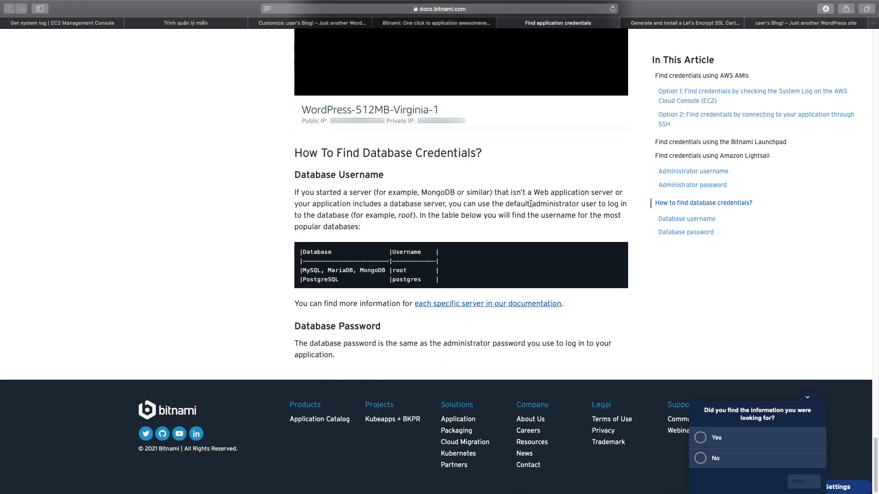
Look through the Bitnami guide on generating and installing a Let's Encrypt SSL certificate, and return to the site's home page.
click(680, 23)
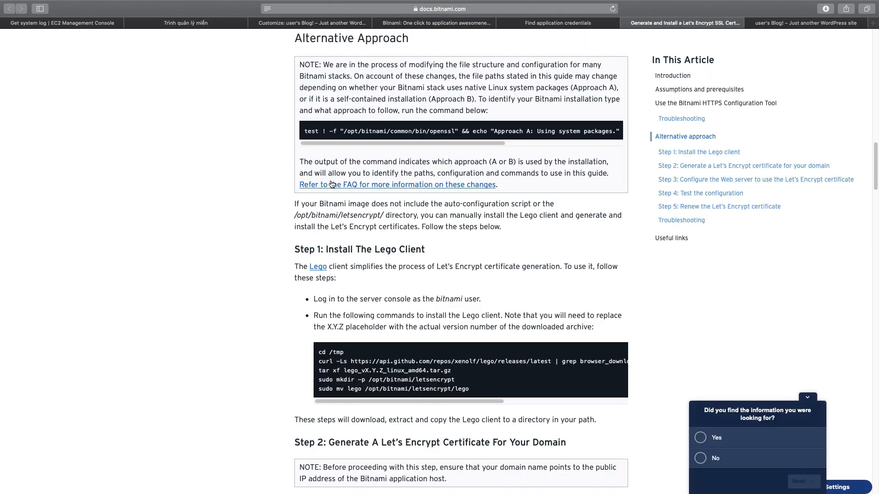
scroll(386, 218, down, 5)
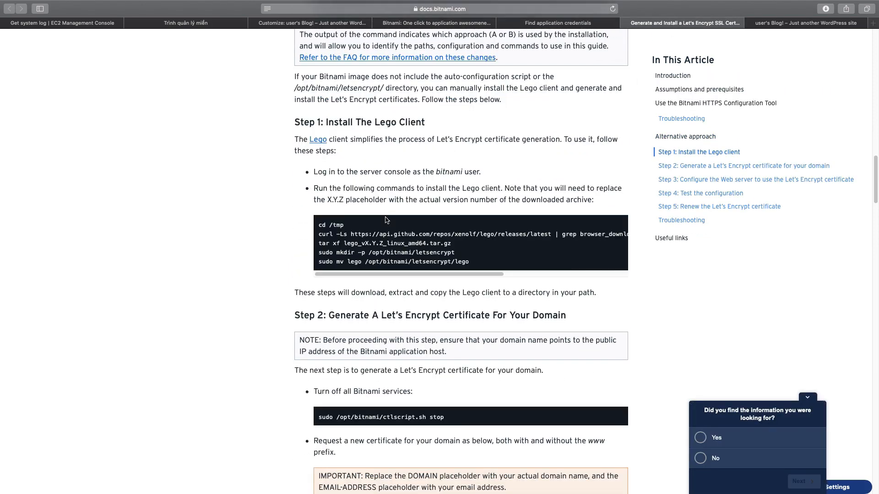
scroll(385, 218, down, 4)
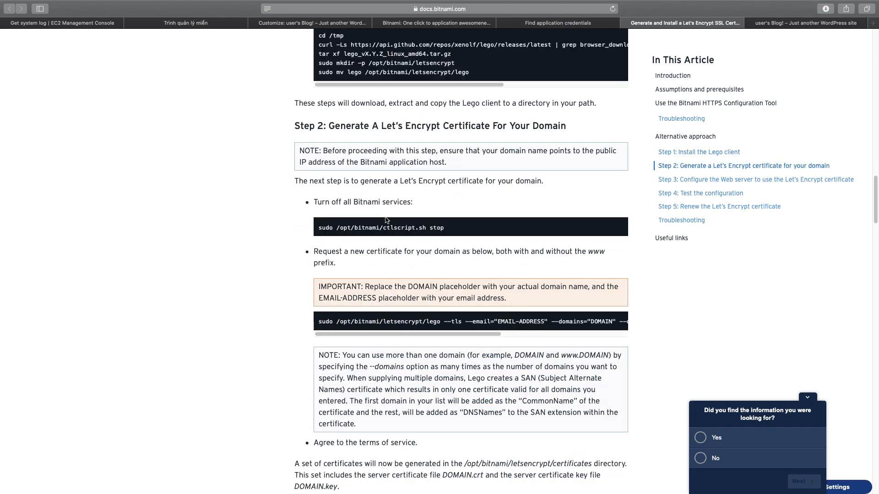
scroll(385, 217, up, 20)
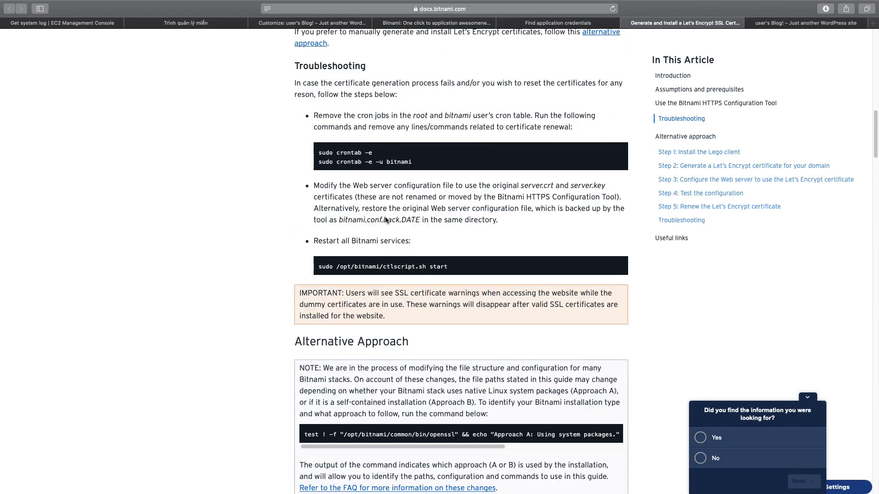
scroll(386, 218, up, 9)
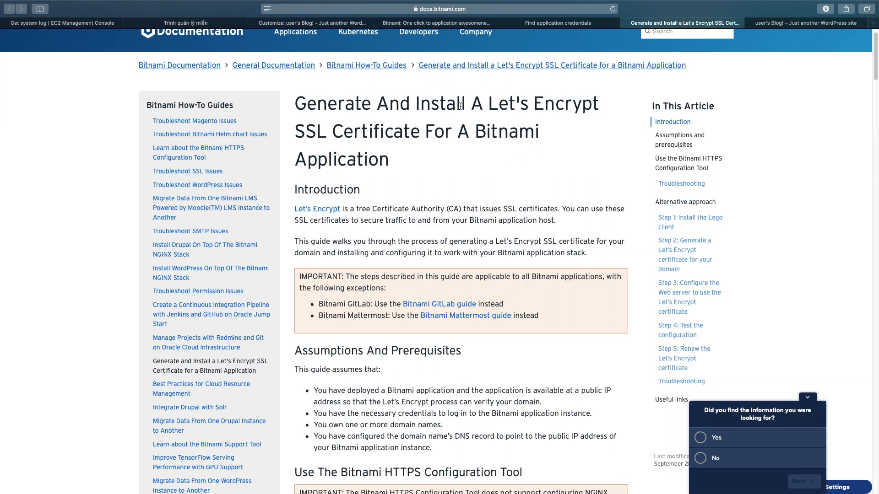
scroll(460, 106, down, 1)
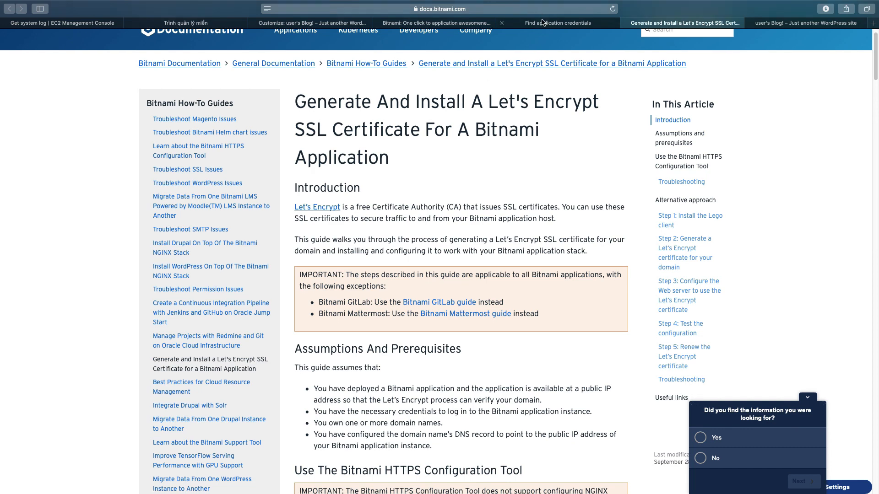
click(328, 24)
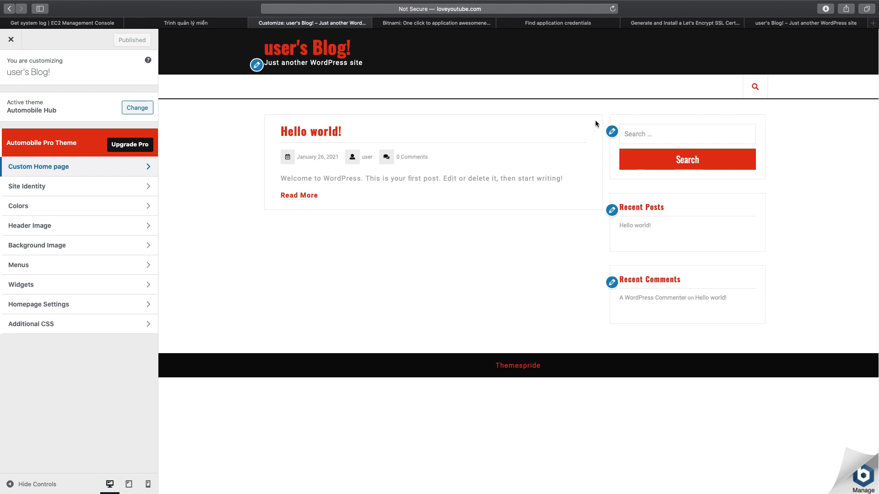
click(780, 25)
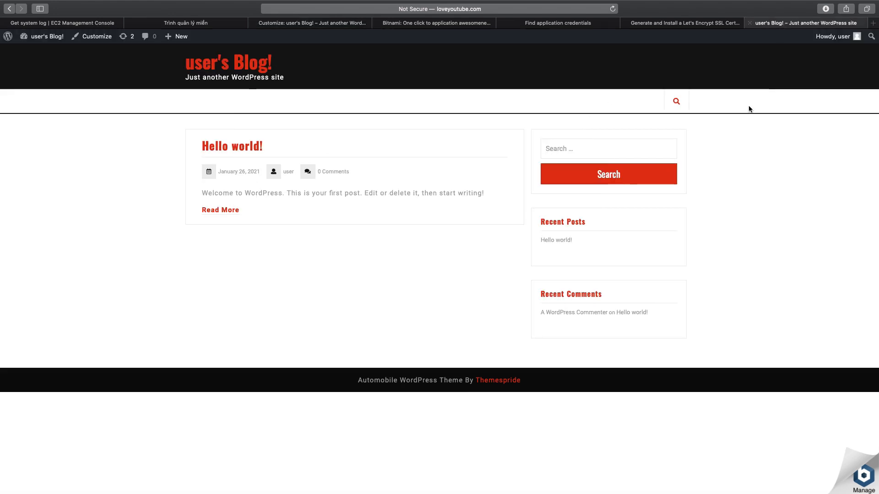